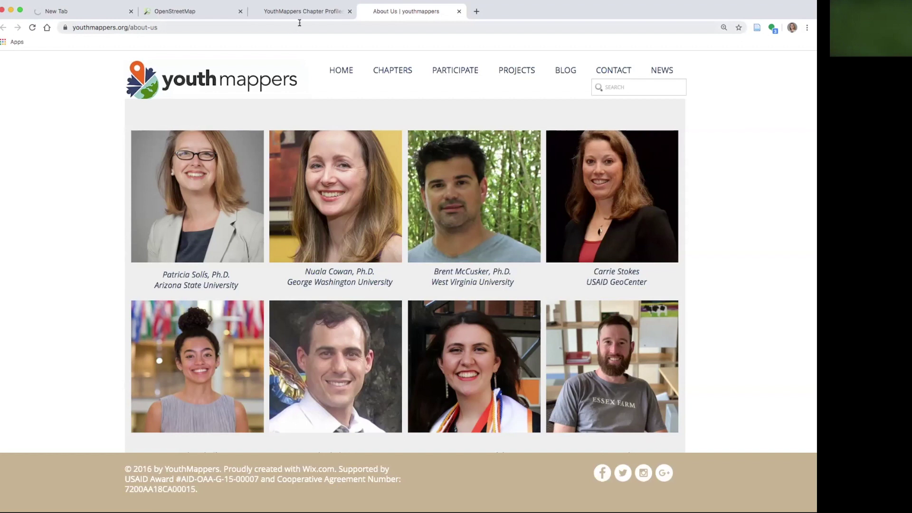
# Centre the YouthMappers chapters map on the Americas, then go to the OpenStreetMap map of Panama
pyautogui.click(299, 12)
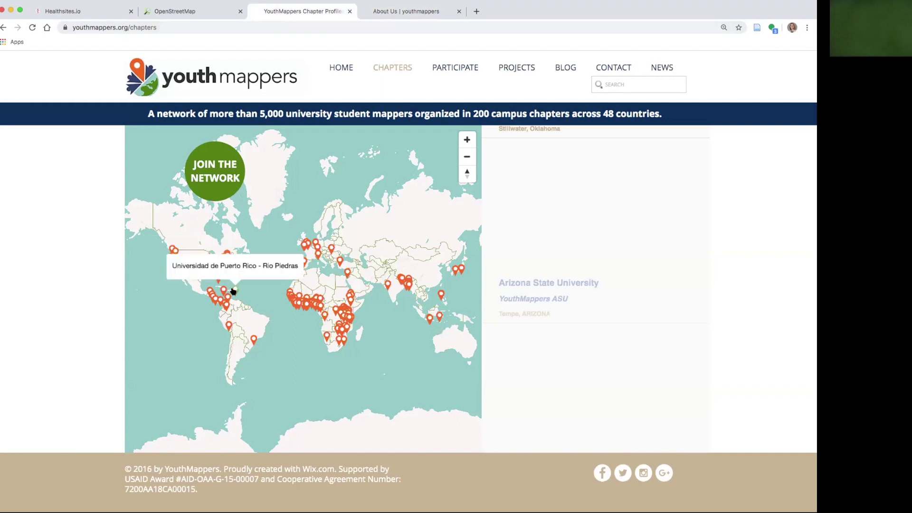
pyautogui.moveTo(176, 323); pyautogui.dragTo(259, 321)
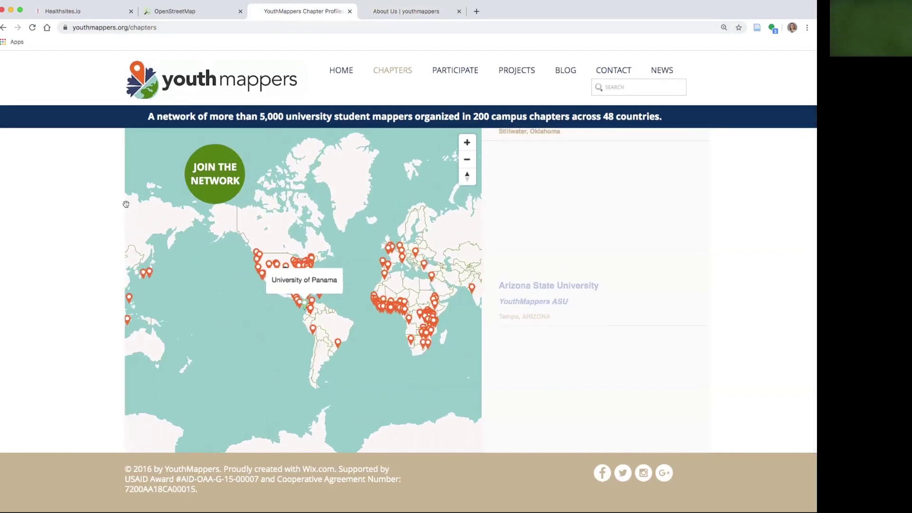
pyautogui.click(194, 12)
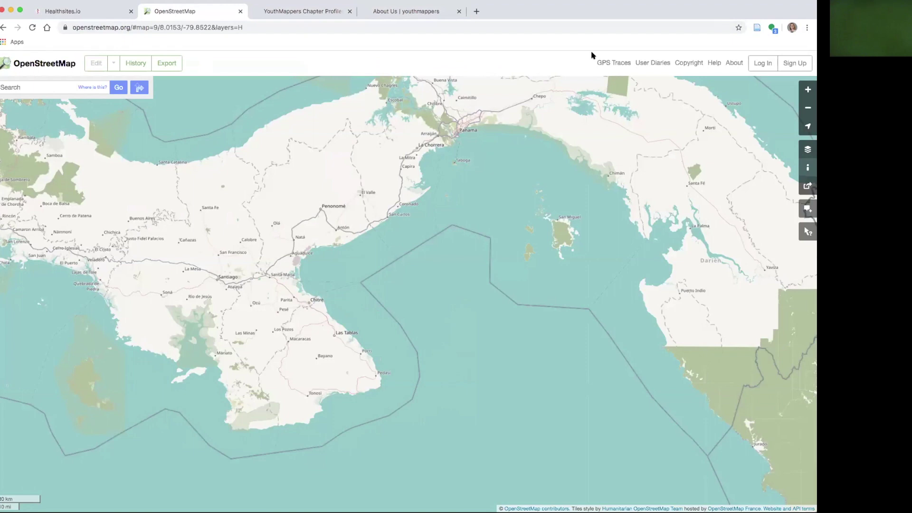
# Log in to OpenStreetMap with the saved credentials and go to the healthsites.io home page
pyautogui.click(762, 64)
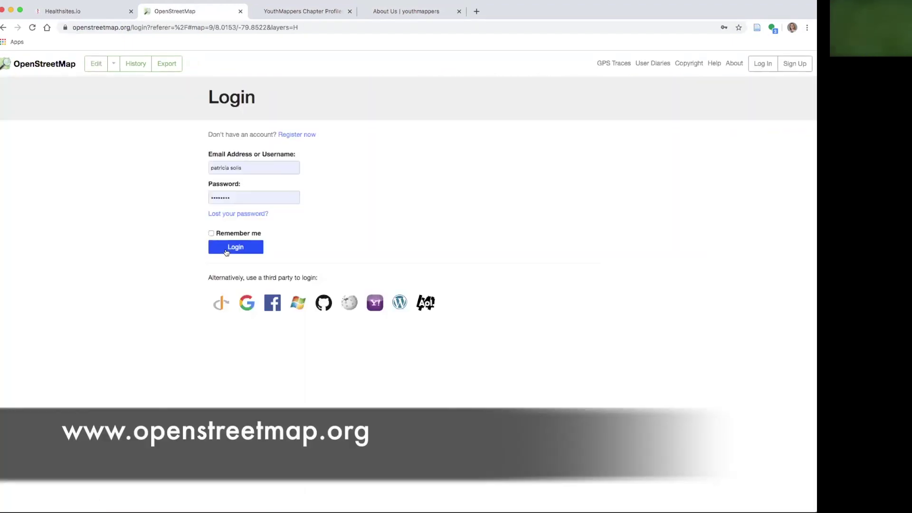
pyautogui.click(226, 253)
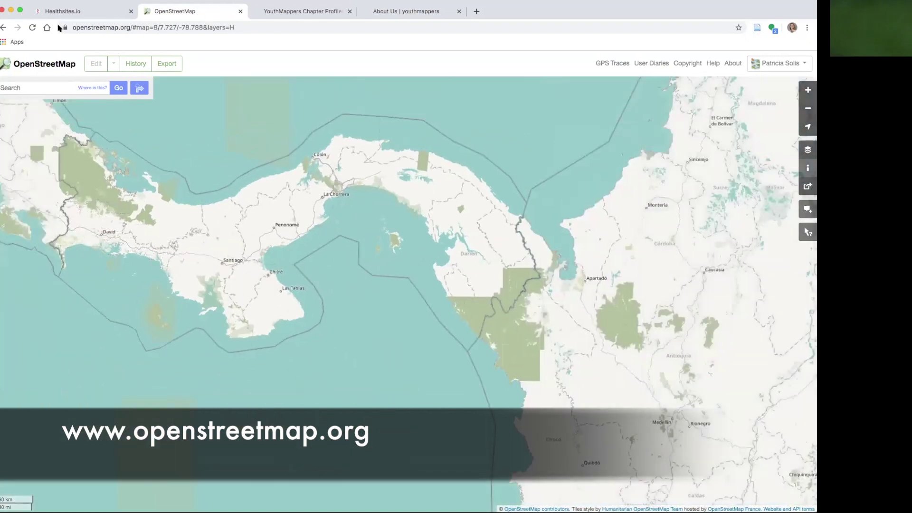
pyautogui.click(90, 11)
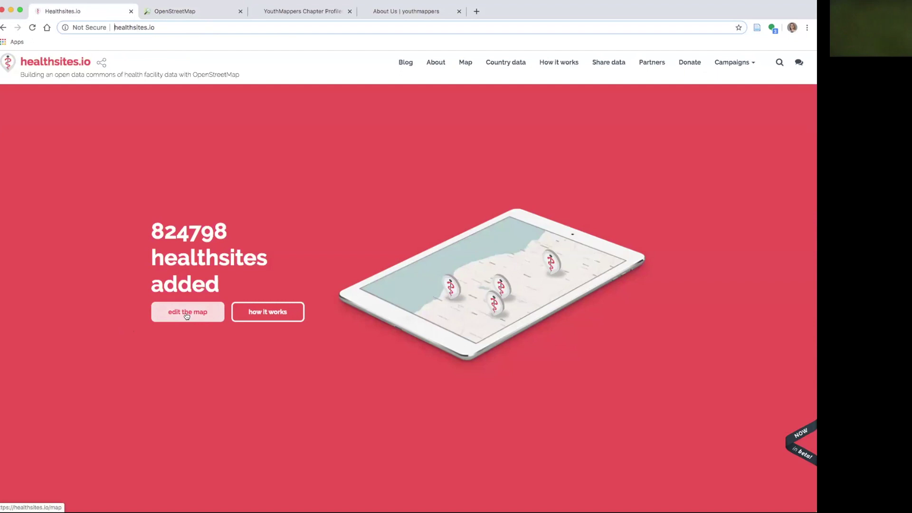
# Open the healthsites.io editing map and zoom in from the world view
pyautogui.click(187, 316)
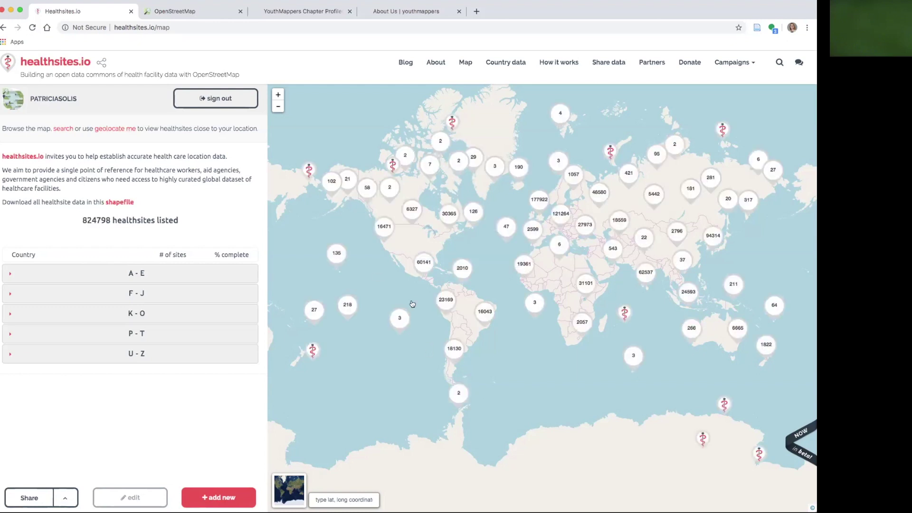
pyautogui.scroll(1, 427, 287)
pyautogui.scroll(5, 426, 288)
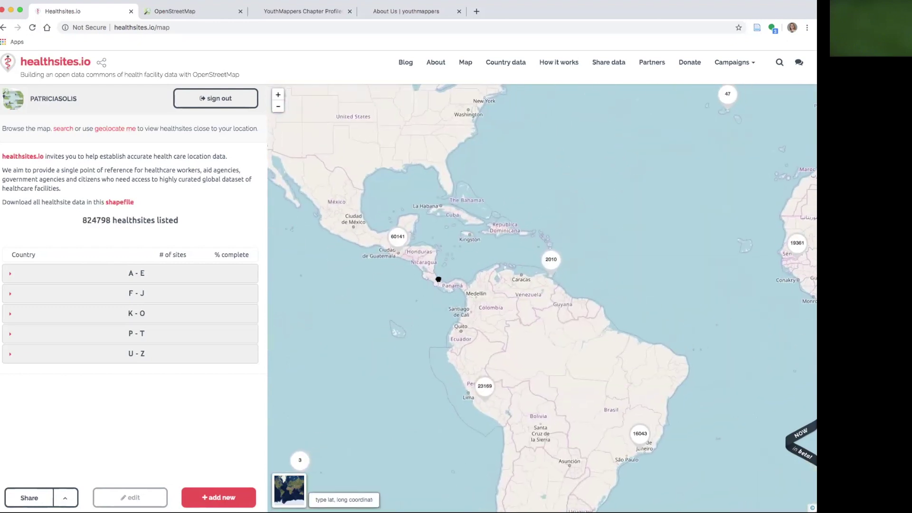
pyautogui.scroll(-2, 447, 281)
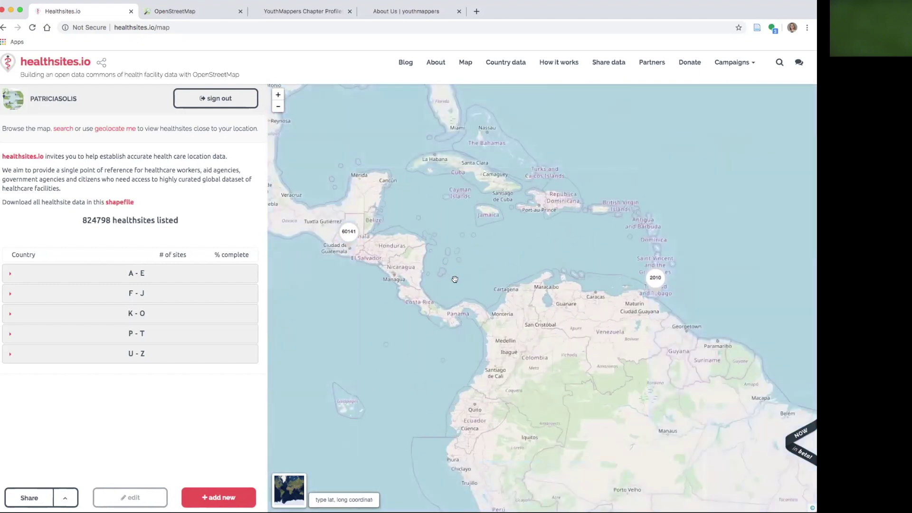
pyautogui.scroll(2, 457, 368)
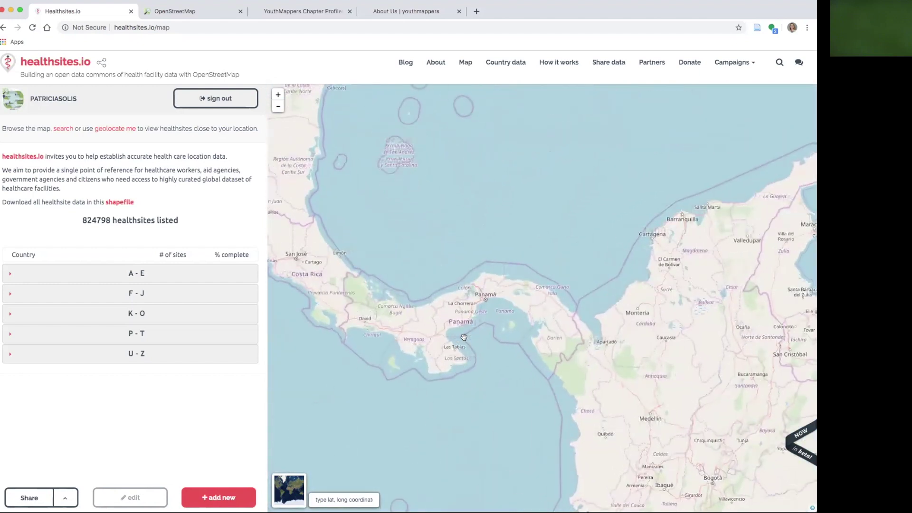
pyautogui.scroll(2, 453, 315)
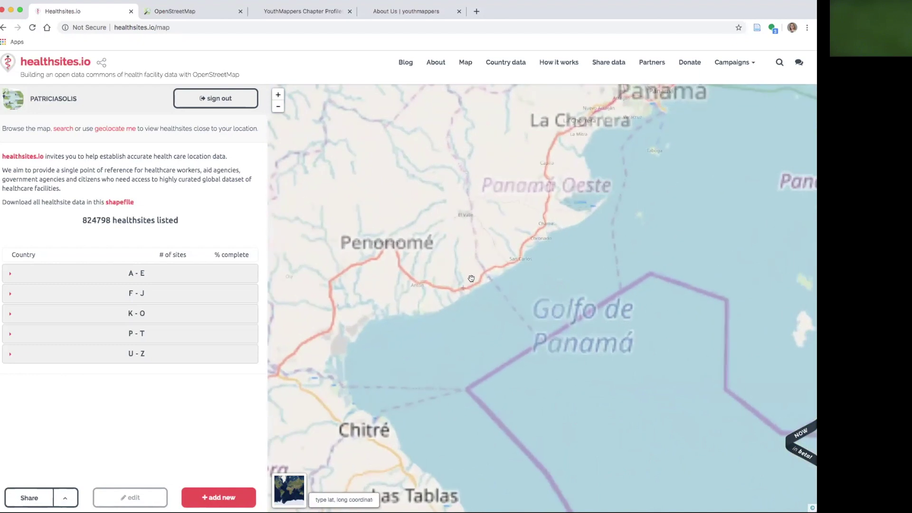
pyautogui.scroll(2, 487, 316)
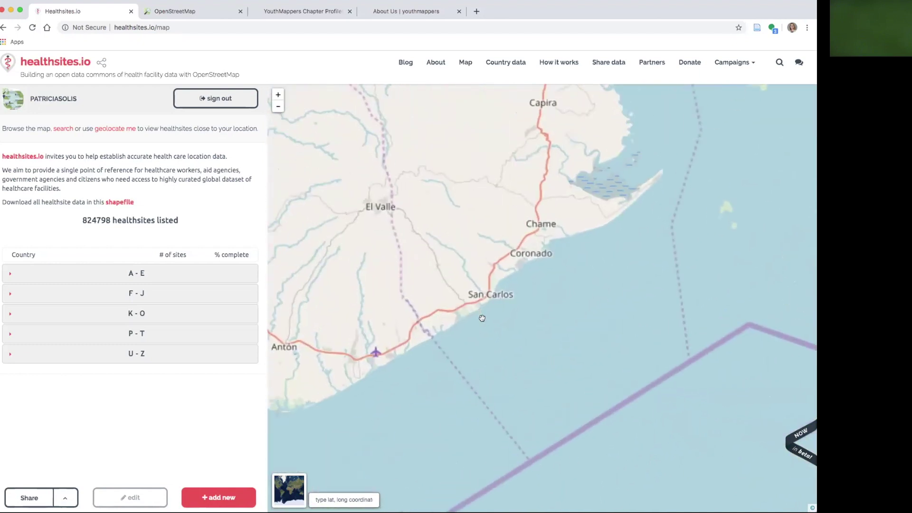
pyautogui.scroll(2, 424, 324)
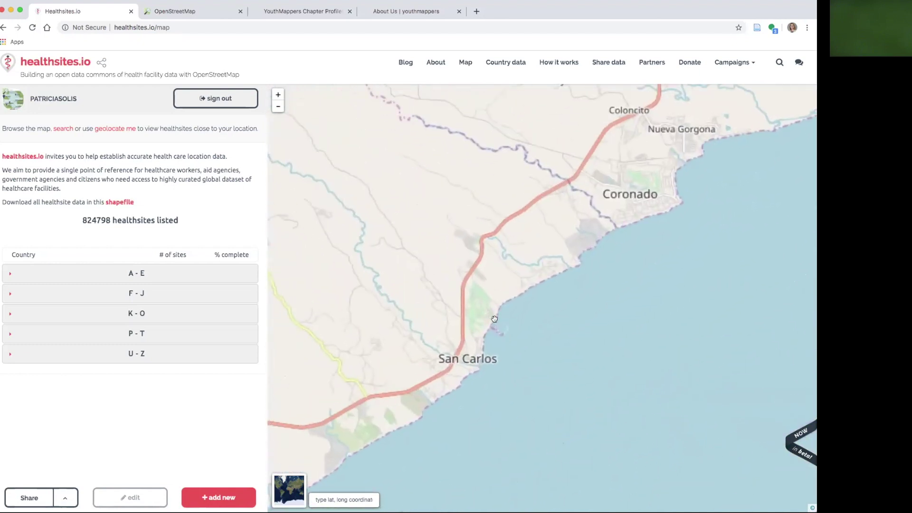
# Pan and zoom down to Coronado, Panama, centring San Fernando Clinic's marker
pyautogui.moveTo(420, 323); pyautogui.dragTo(330, 390)
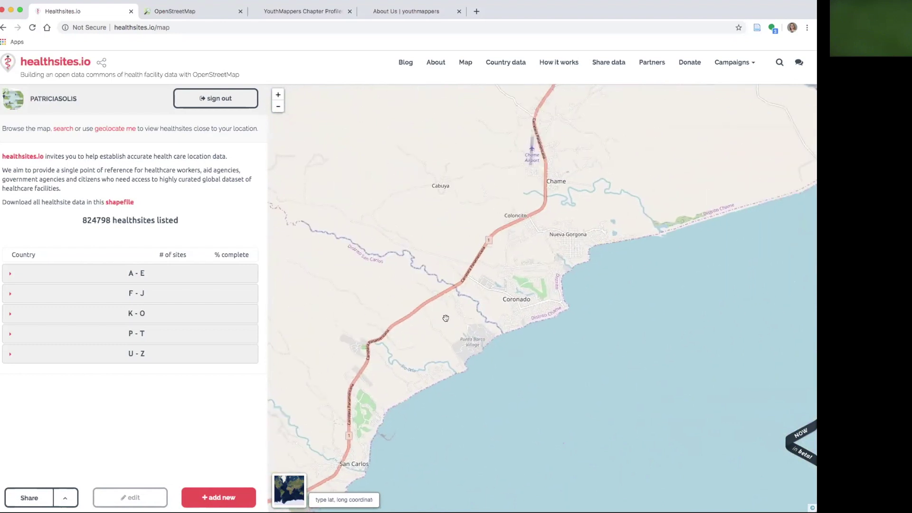
pyautogui.scroll(1, 501, 244)
pyautogui.moveTo(500, 244); pyautogui.dragTo(474, 270)
pyautogui.scroll(1, 474, 281)
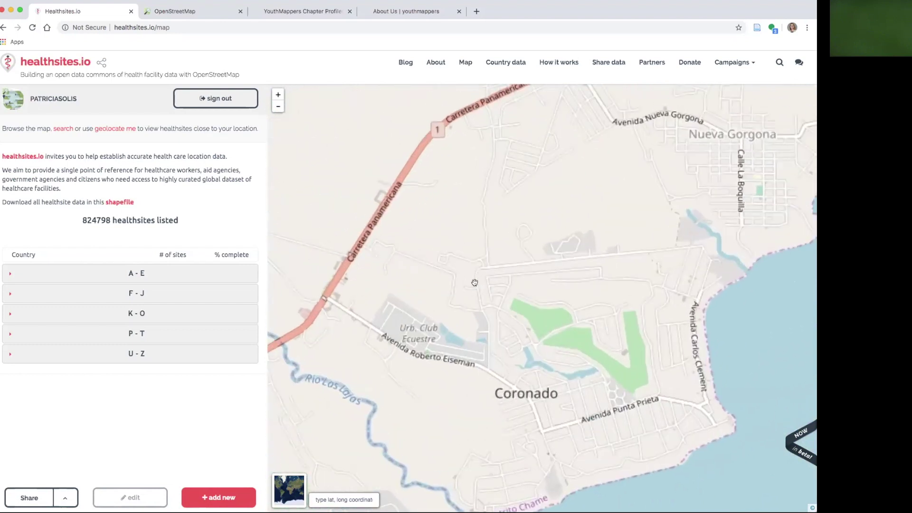
pyautogui.scroll(2, 431, 306)
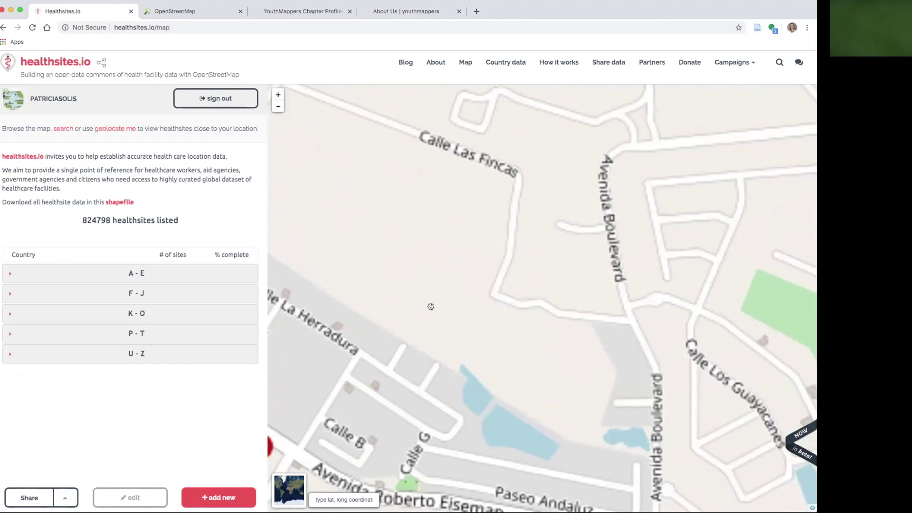
pyautogui.scroll(-3, 430, 306)
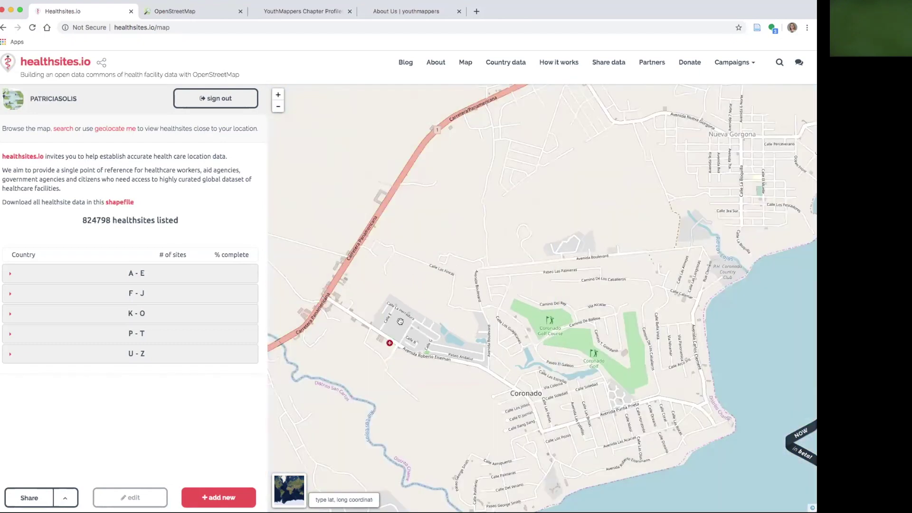
pyautogui.moveTo(401, 323); pyautogui.dragTo(445, 300)
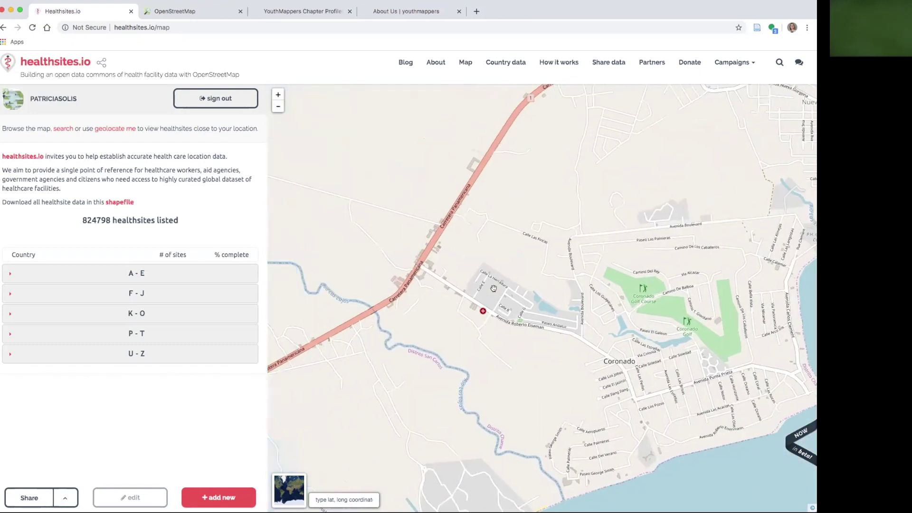
pyautogui.scroll(1, 454, 307)
pyautogui.scroll(2, 455, 307)
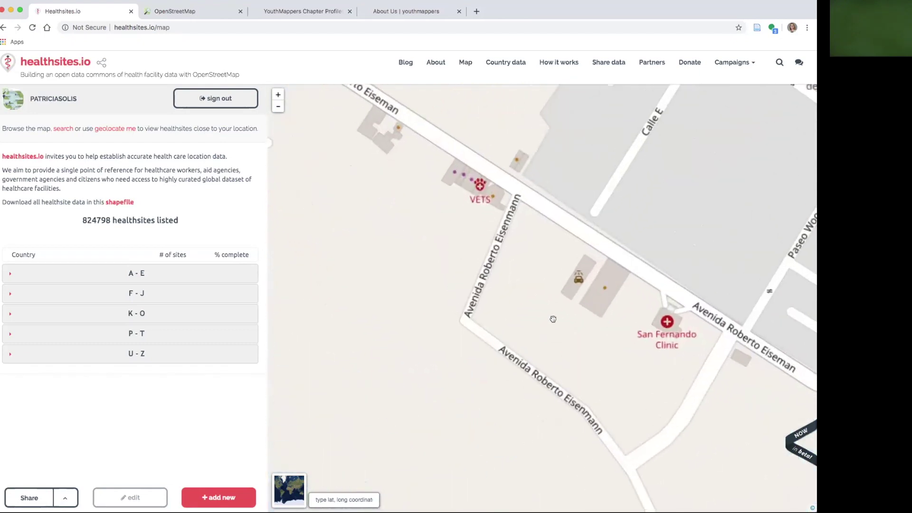
pyautogui.moveTo(549, 319); pyautogui.dragTo(426, 324)
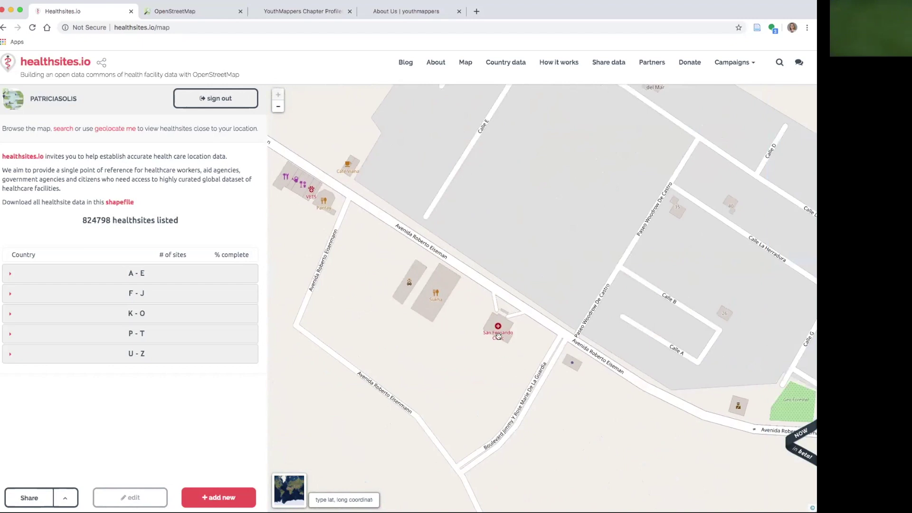
pyautogui.moveTo(471, 340); pyautogui.dragTo(396, 324)
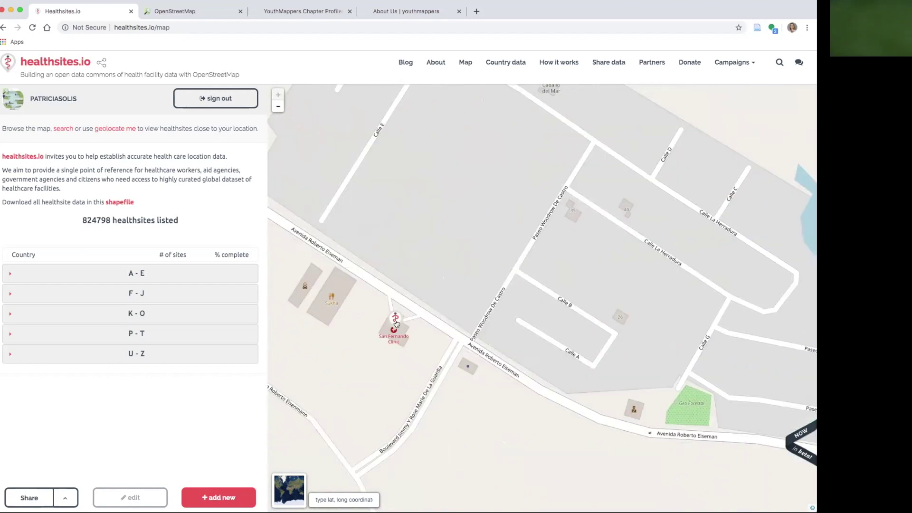
# Select the San Fernando Clinic marker and switch its details panel into edit mode
pyautogui.click(397, 323)
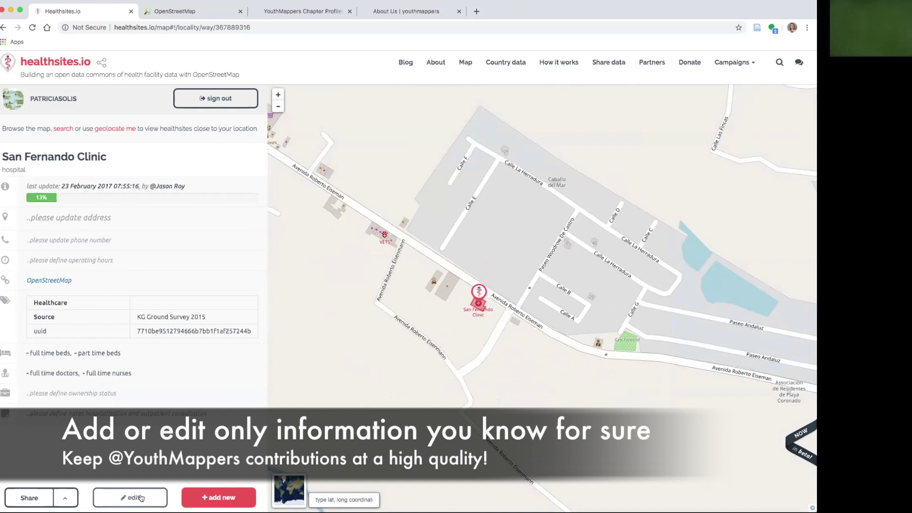
pyautogui.click(141, 497)
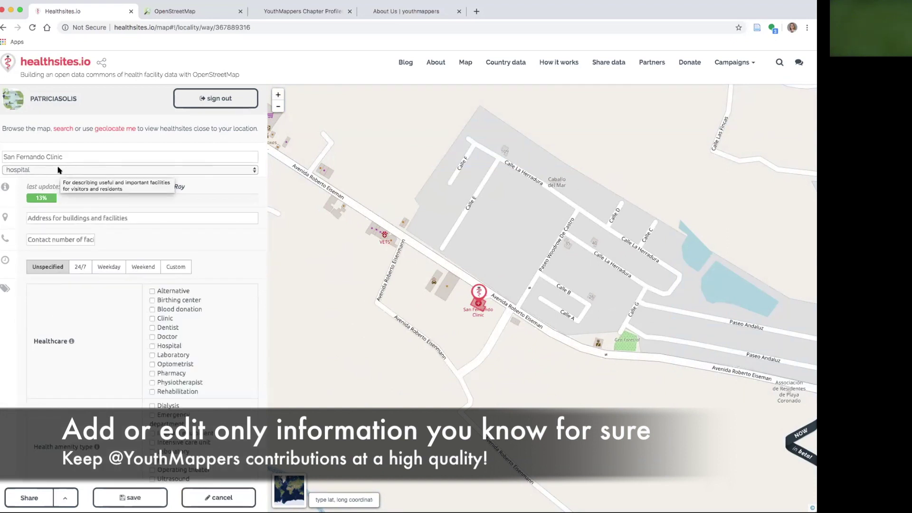
# Enter the clinic's address as 'Ave. Roberto Eiseman, Coronado, Panama'
pyautogui.click(49, 217)
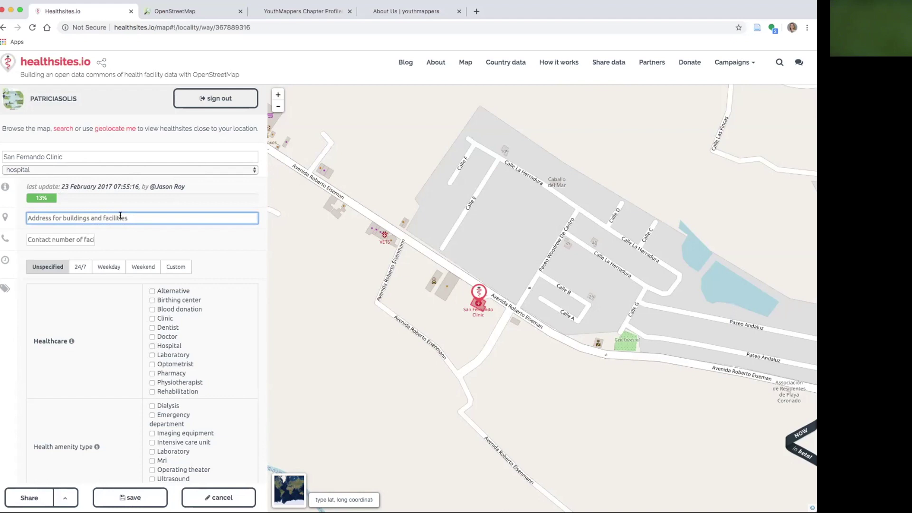
pyautogui.write('Ave. Robert')
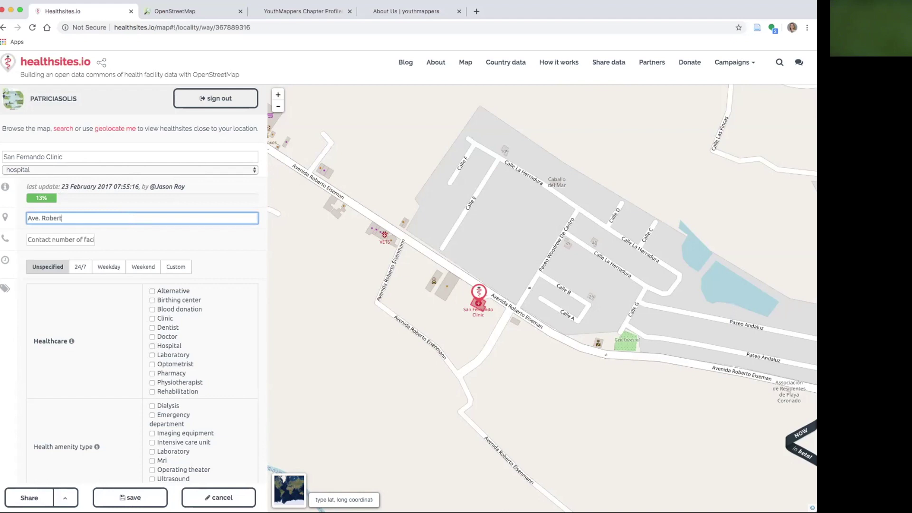
pyautogui.write('o Eiseman, Coronado, Panama')
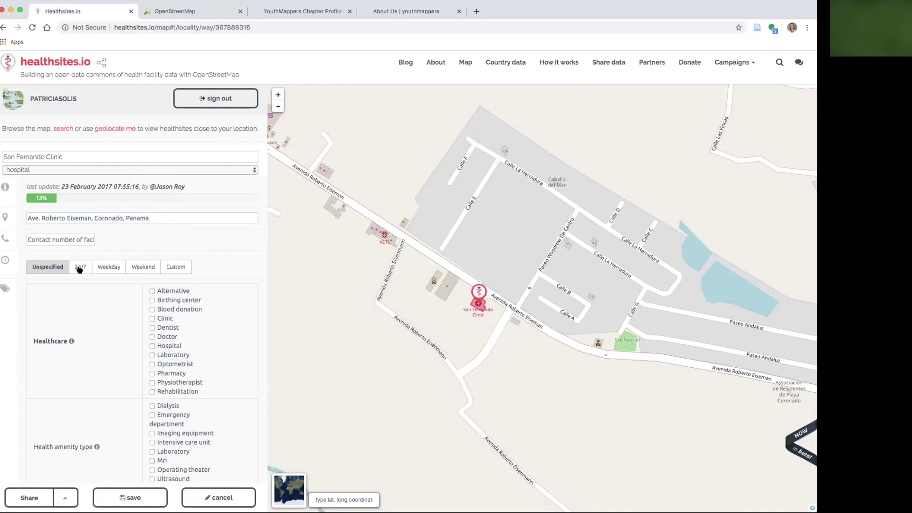
pyautogui.scroll(-1, 76, 264)
# Add weekday opening hours from 07:00 to 17:00
pyautogui.click(108, 221)
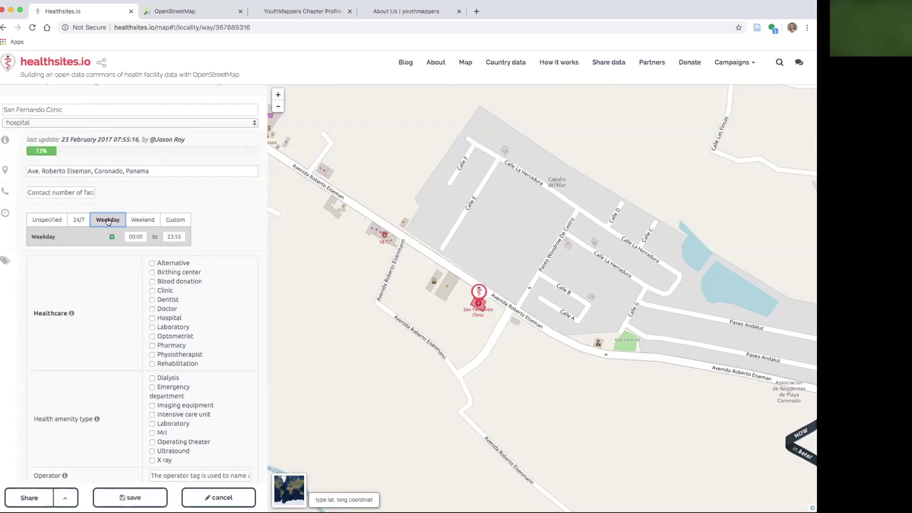
pyautogui.click(123, 236)
pyautogui.scroll(-3, 143, 276)
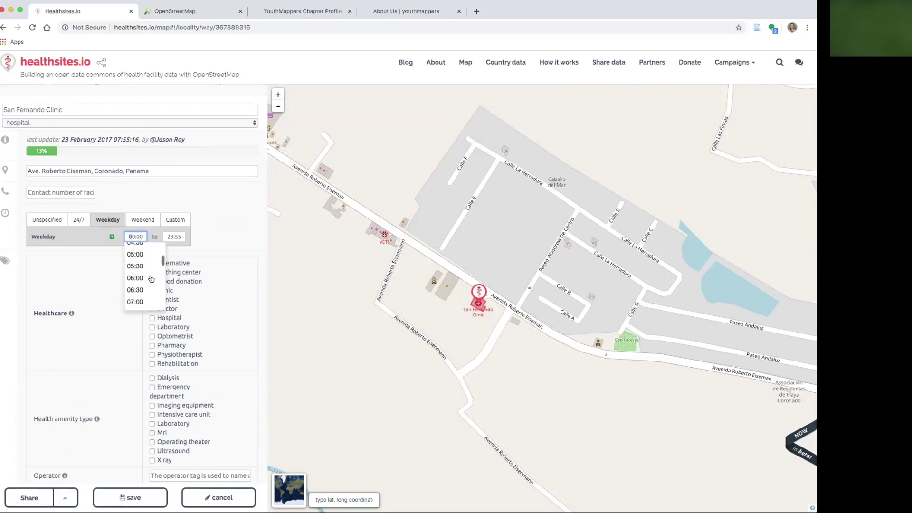
pyautogui.scroll(-2, 151, 279)
pyautogui.click(145, 265)
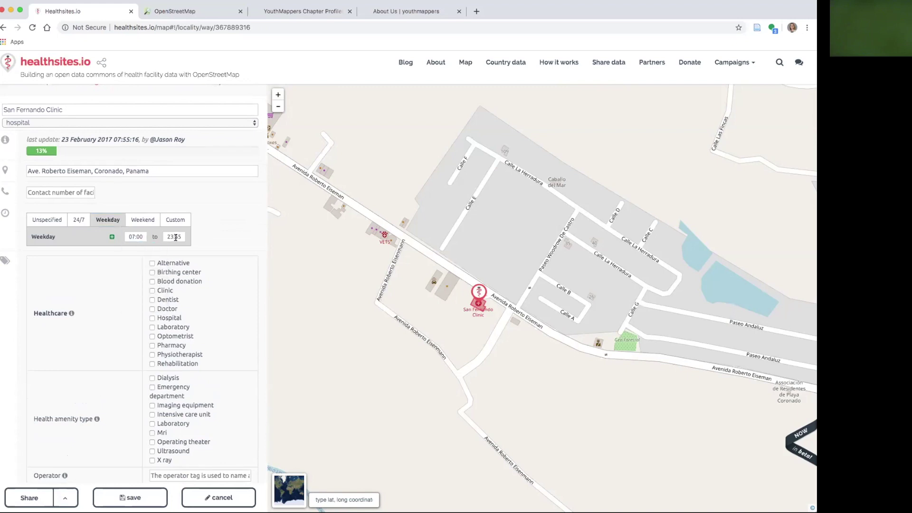
pyautogui.click(168, 236)
pyautogui.scroll(-3, 185, 285)
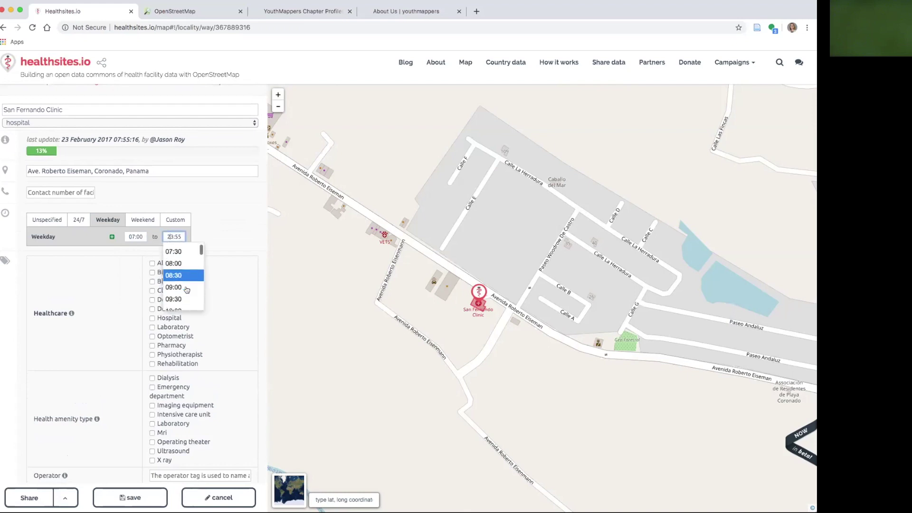
pyautogui.scroll(-5, 186, 288)
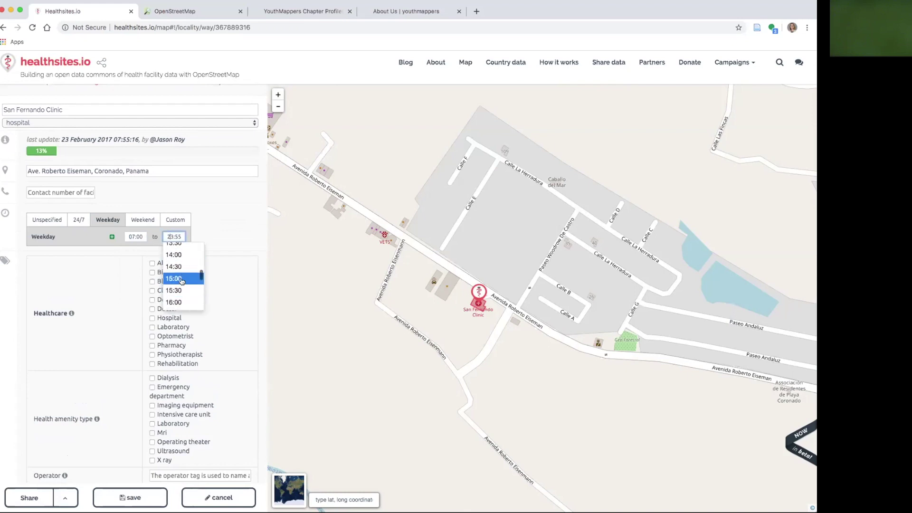
pyautogui.scroll(-2, 185, 284)
pyautogui.click(185, 281)
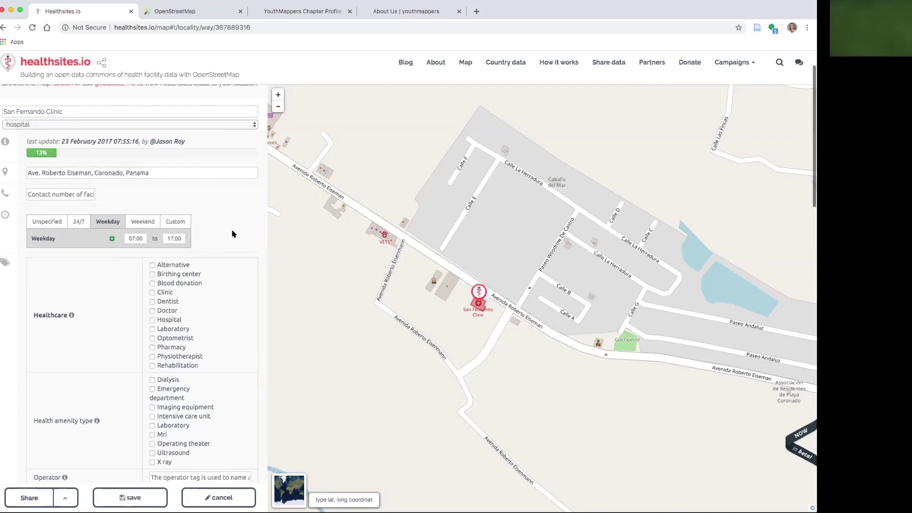
# Tick Emergency department and Mri as the clinic's health amenities
pyautogui.scroll(-5, 233, 234)
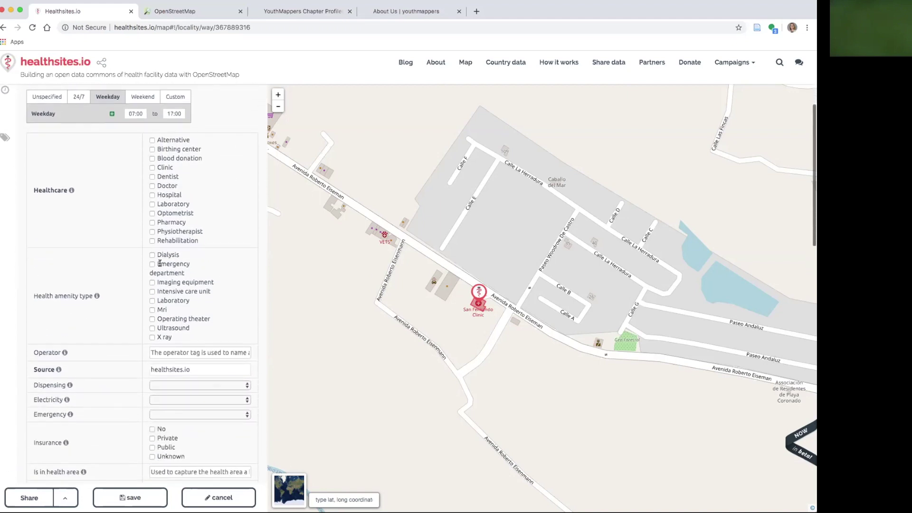
pyautogui.click(153, 265)
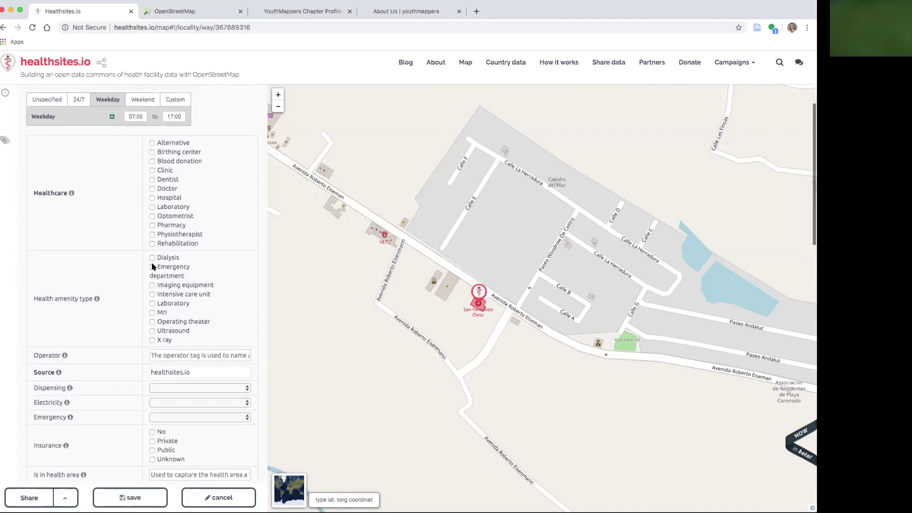
pyautogui.scroll(-1, 238, 299)
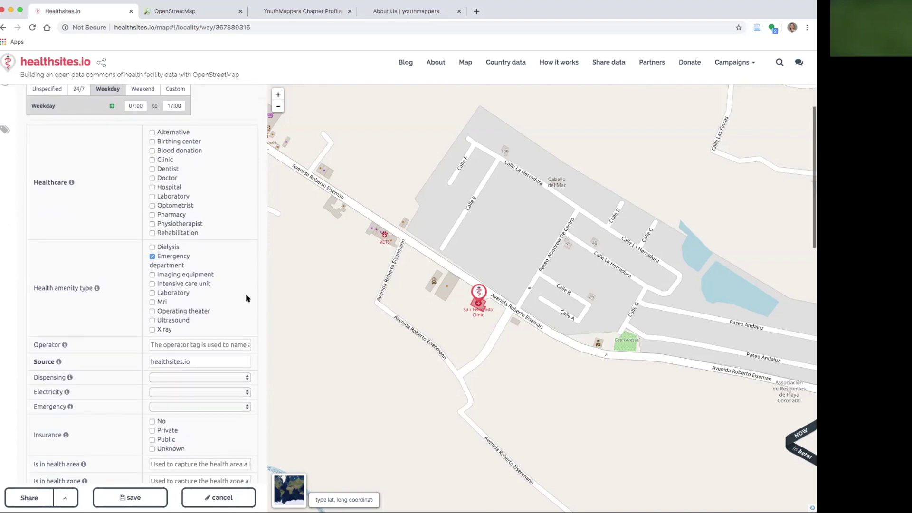
pyautogui.click(152, 284)
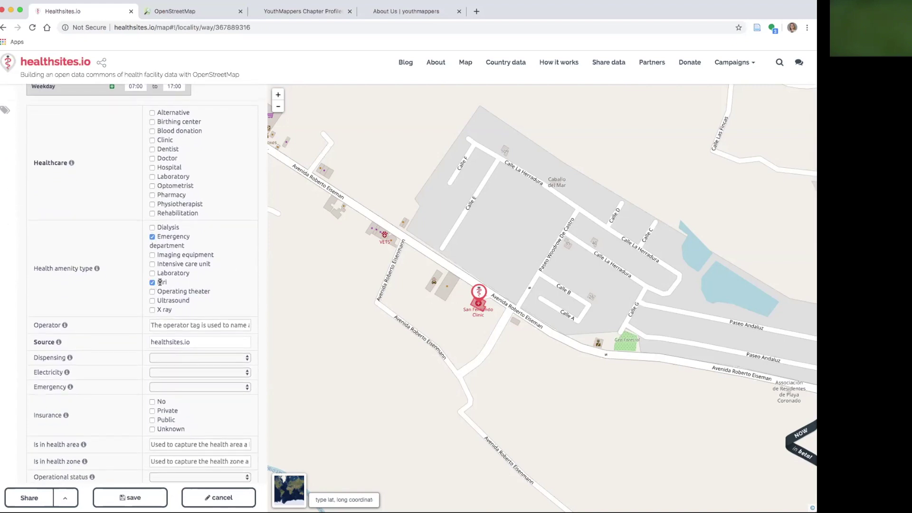
# Set the clinic's ownership to private
pyautogui.scroll(-5, 254, 284)
pyautogui.scroll(-15, 256, 285)
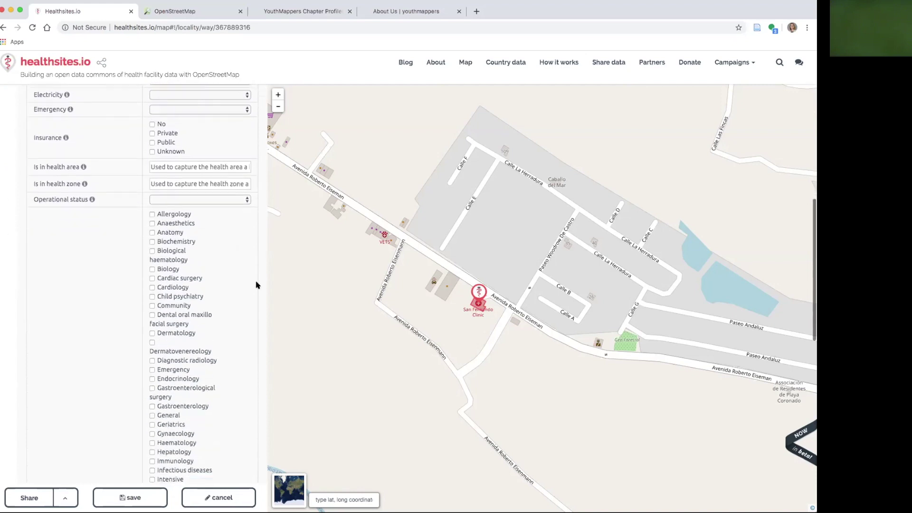
pyautogui.scroll(-7, 257, 284)
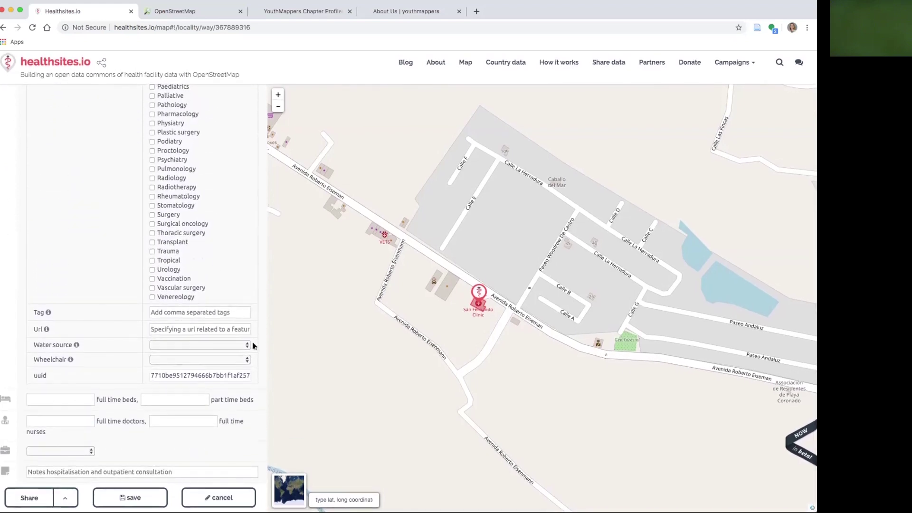
pyautogui.click(61, 451)
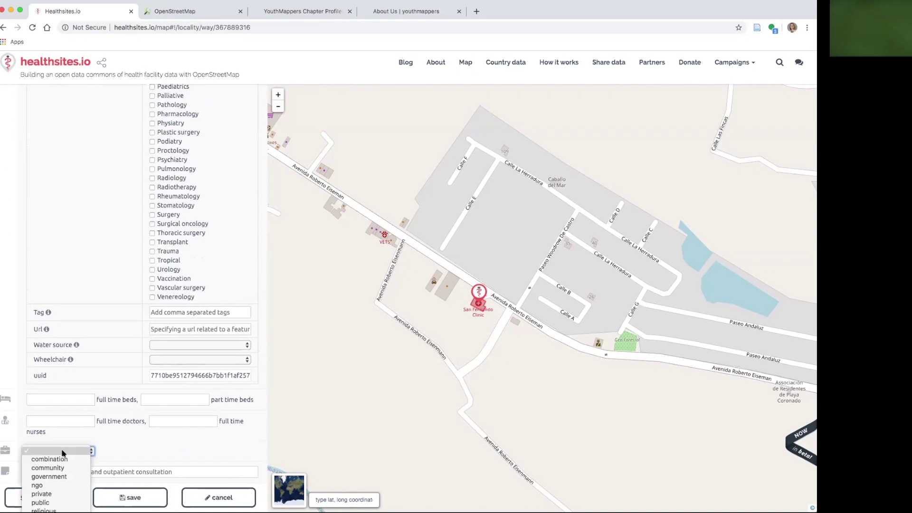
pyautogui.click(65, 493)
pyautogui.scroll(-1, 209, 448)
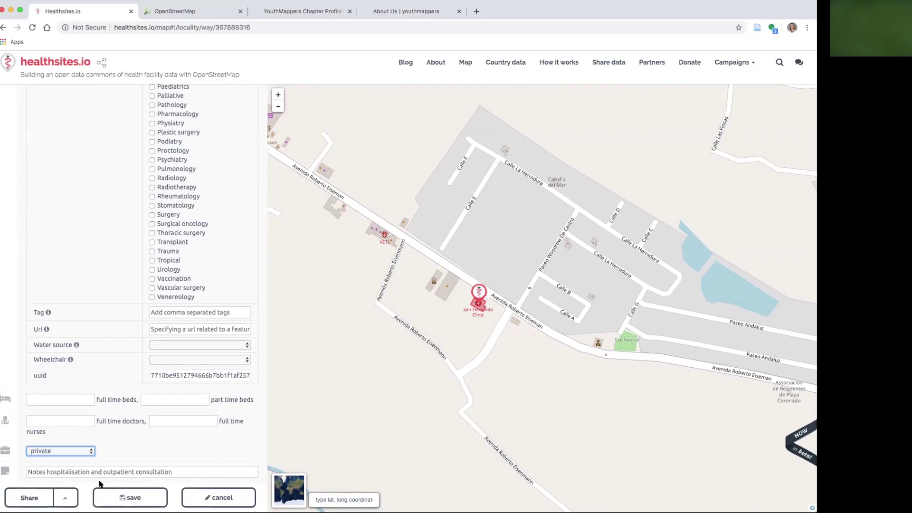
# Save San Fernando Clinic's edits with the #YouthMappers #Map4COVID19 comment and 'personal knowledge' source
pyautogui.click(138, 498)
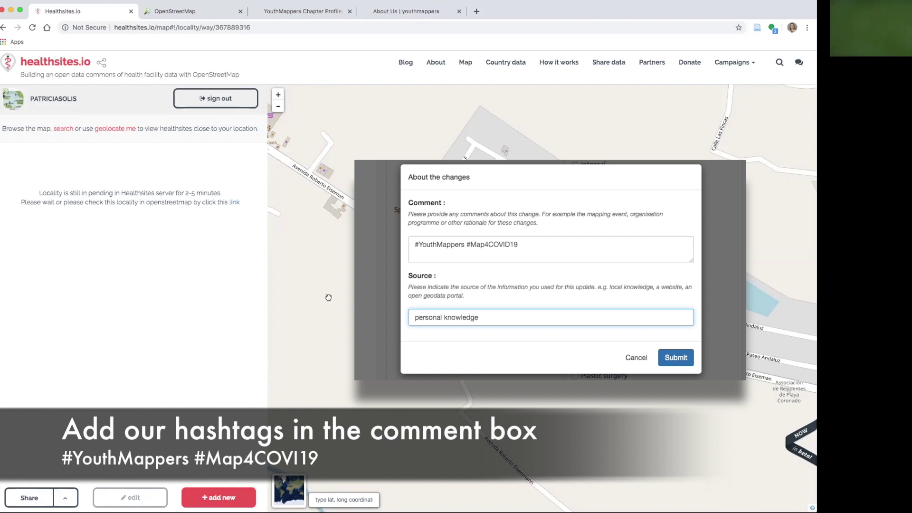
pyautogui.moveTo(338, 264); pyautogui.dragTo(381, 287)
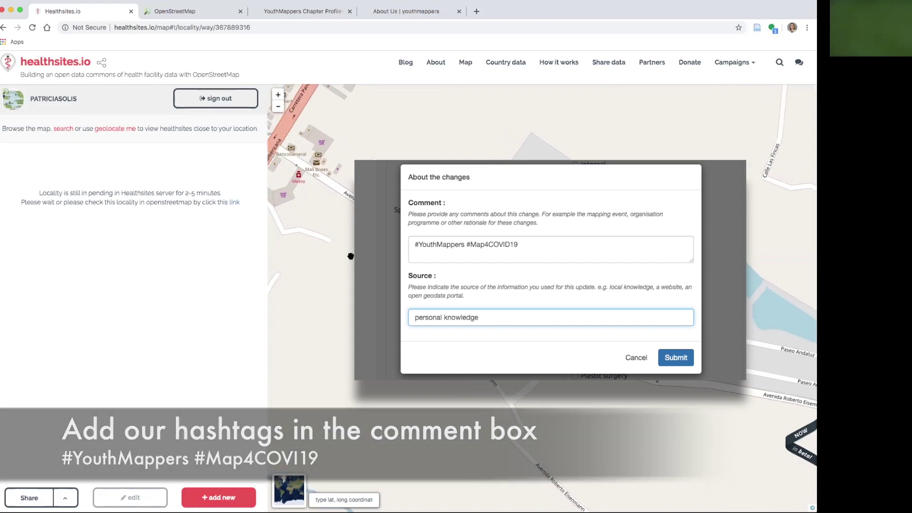
pyautogui.moveTo(351, 257)
pyautogui.mouseDown()
pyautogui.moveTo(415, 315)
pyautogui.moveTo(428, 347)
pyautogui.moveTo(403, 377)
pyautogui.mouseUp()
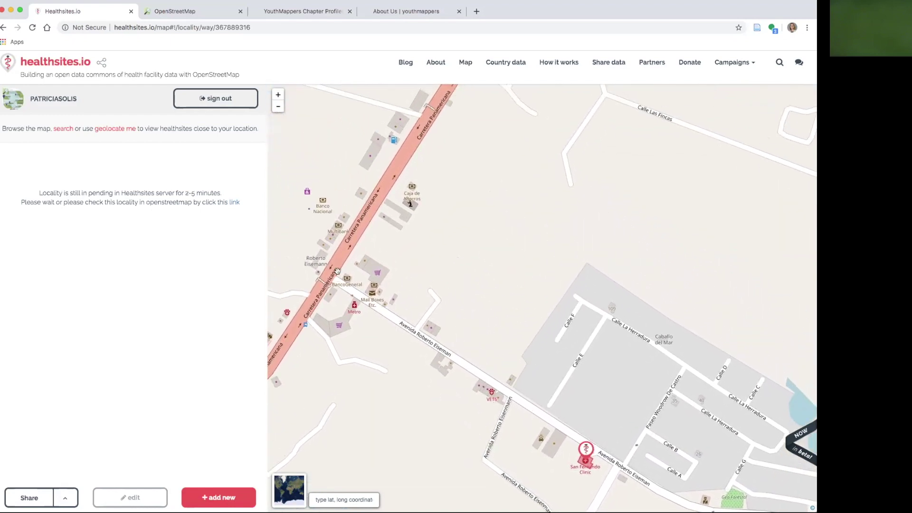
# Pan north along the Carretera Panamericana and zoom in on the roadside buildings near Terpel
pyautogui.moveTo(439, 141); pyautogui.dragTo(397, 296)
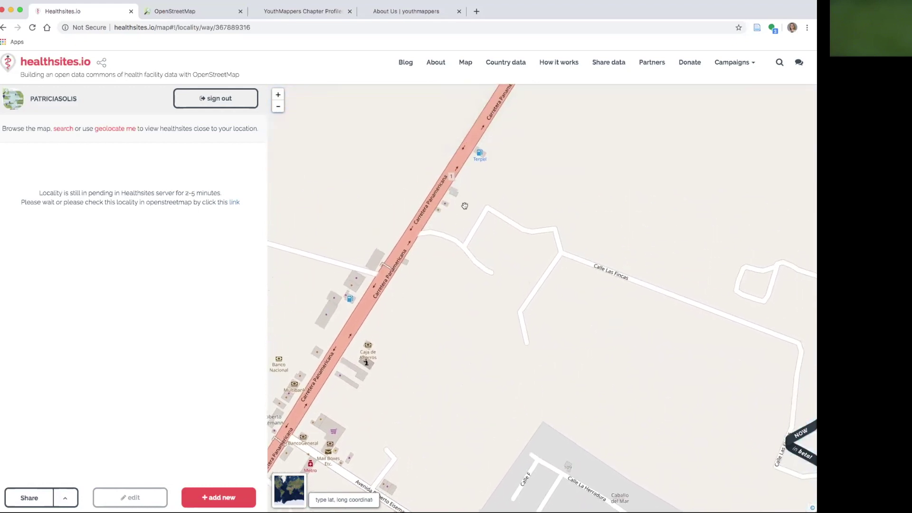
pyautogui.moveTo(471, 185); pyautogui.dragTo(482, 235)
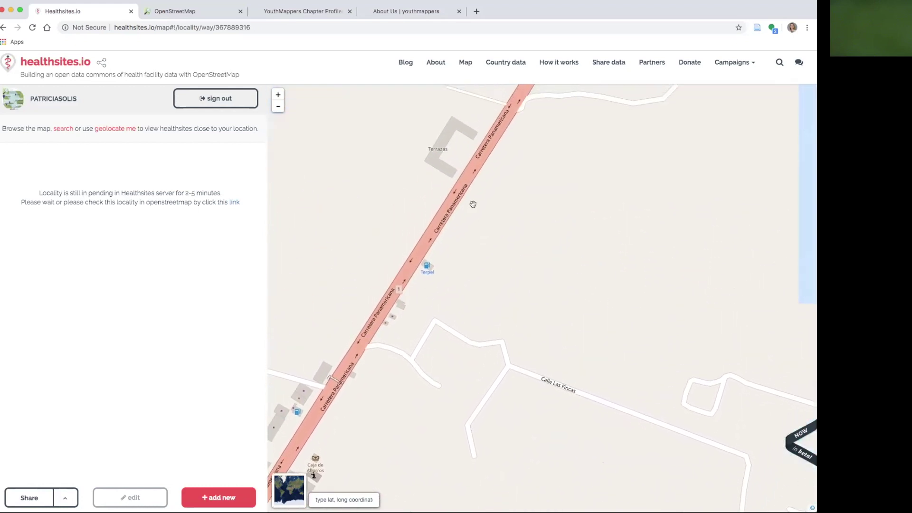
pyautogui.scroll(1, 488, 179)
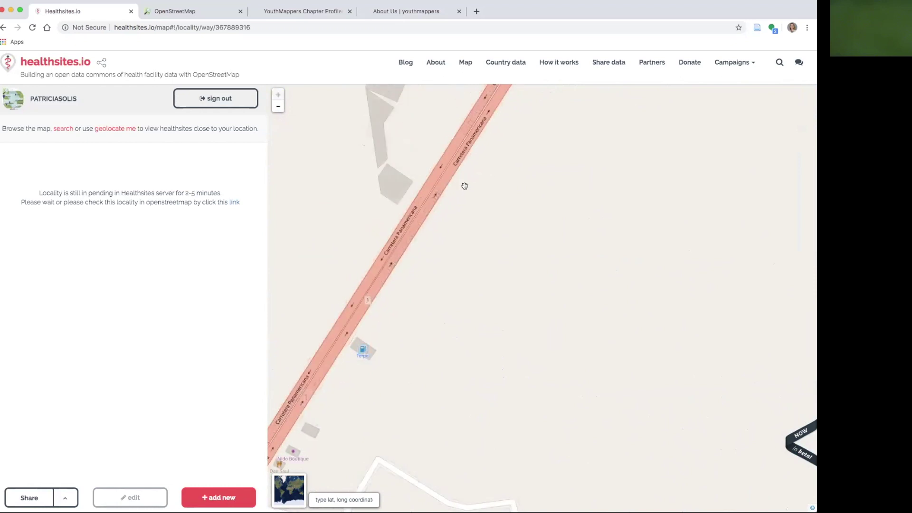
pyautogui.moveTo(464, 185); pyautogui.dragTo(505, 272)
pyautogui.moveTo(412, 287); pyautogui.dragTo(448, 303)
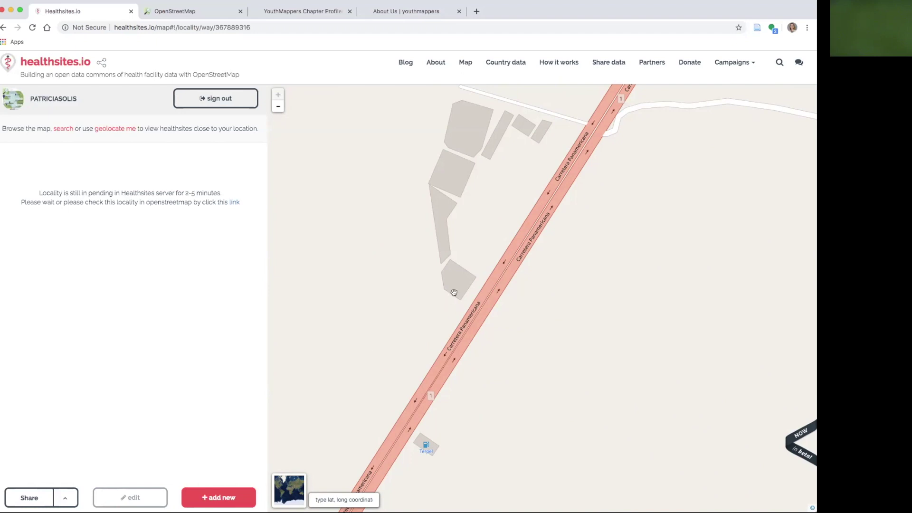
# Place a new facility on the roadside building, named Farmacias Arrocha with type pharmacy
pyautogui.click(221, 498)
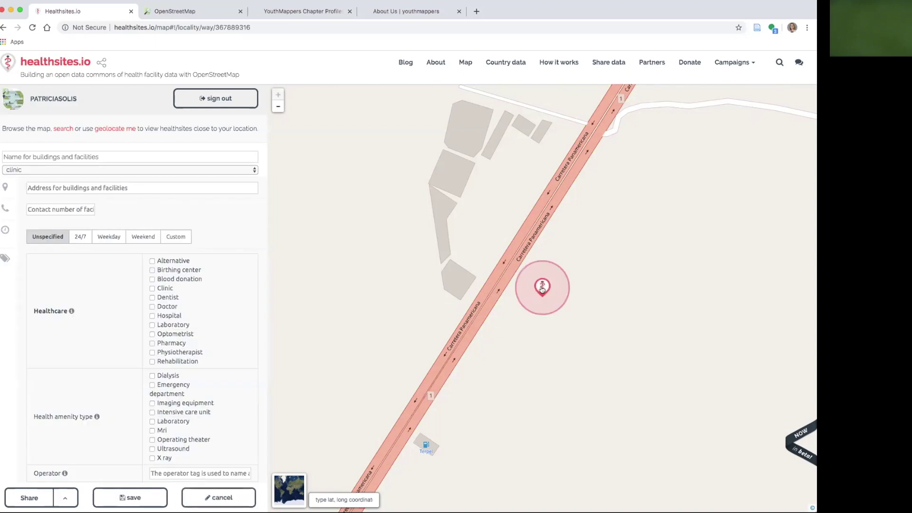
pyautogui.moveTo(543, 291); pyautogui.dragTo(454, 280)
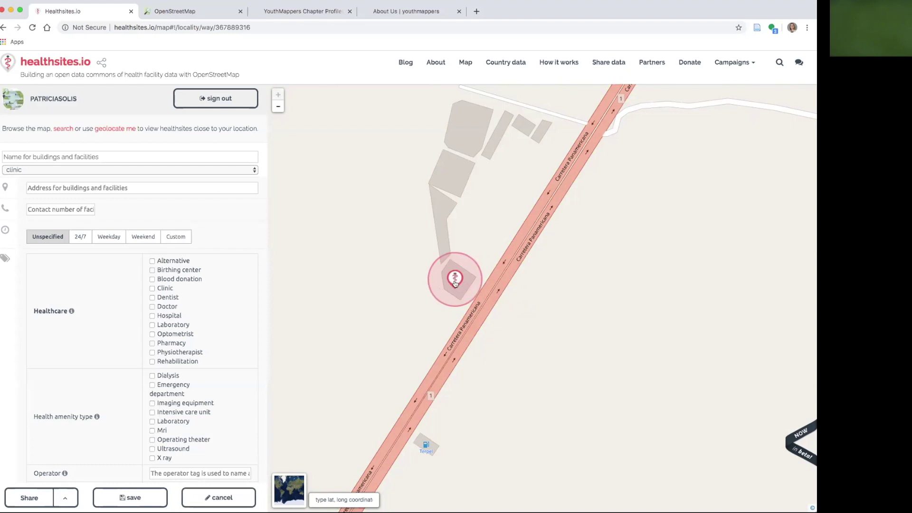
pyautogui.click(49, 156)
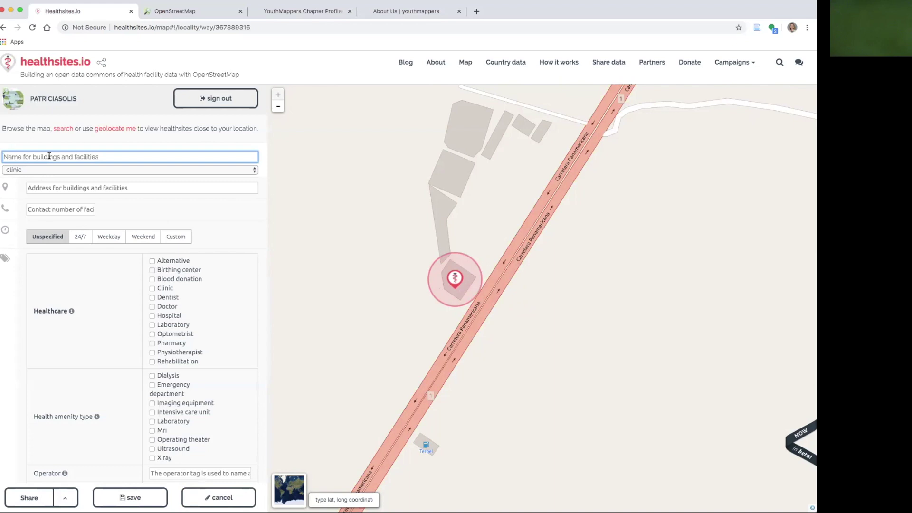
pyautogui.write('Farmacias Arrocha')
pyautogui.click(43, 170)
pyautogui.click(40, 203)
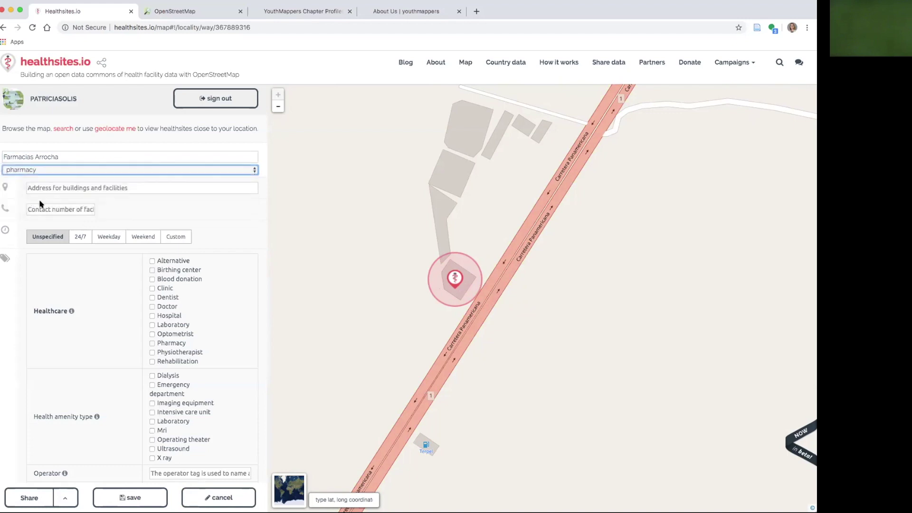
pyautogui.press('Tab')
pyautogui.scroll(-1, 113, 236)
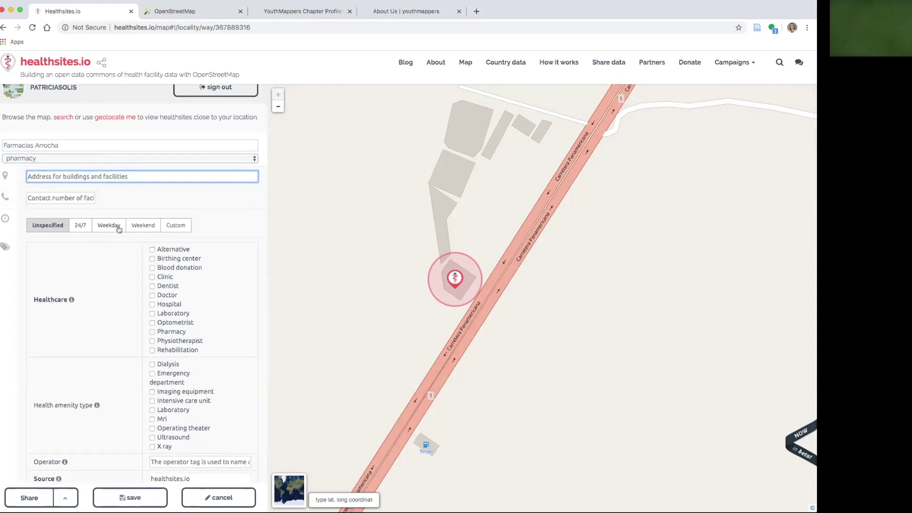
# Give the pharmacy weekday opening hours from 07:00 to 23:00
pyautogui.click(109, 227)
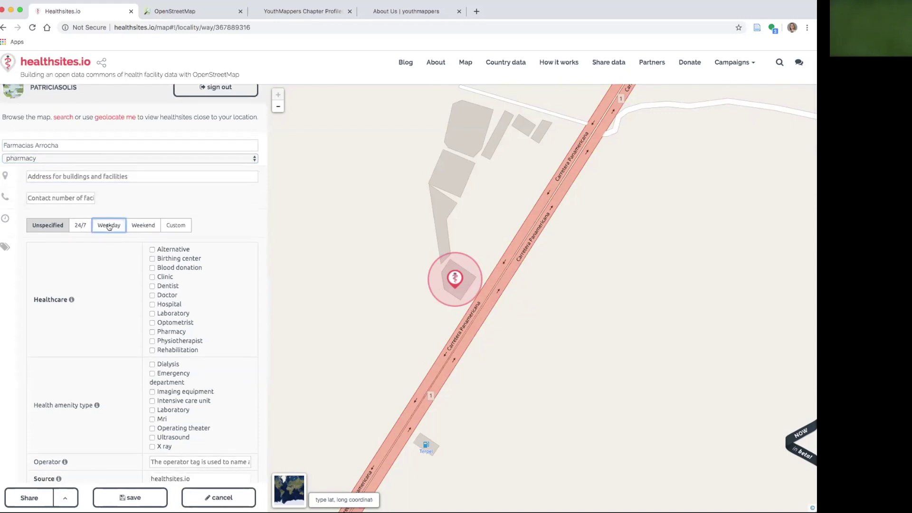
pyautogui.click(131, 242)
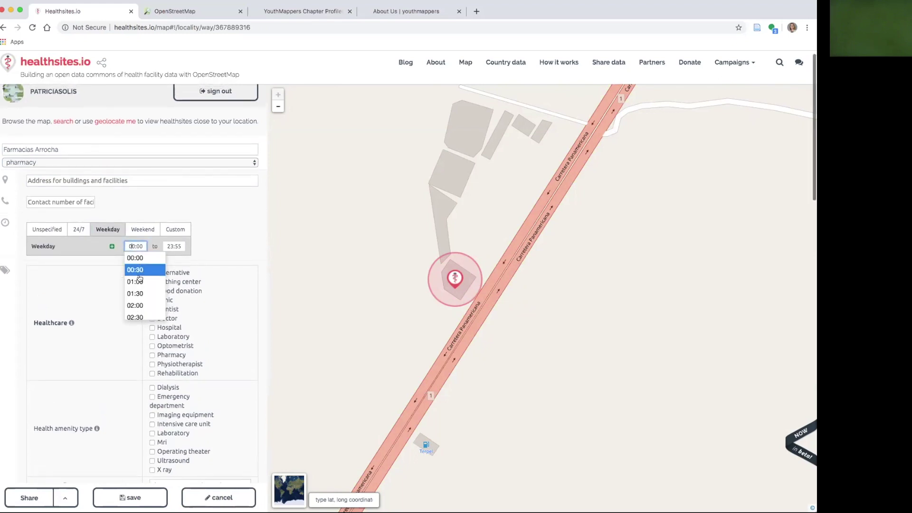
pyautogui.scroll(-3, 141, 277)
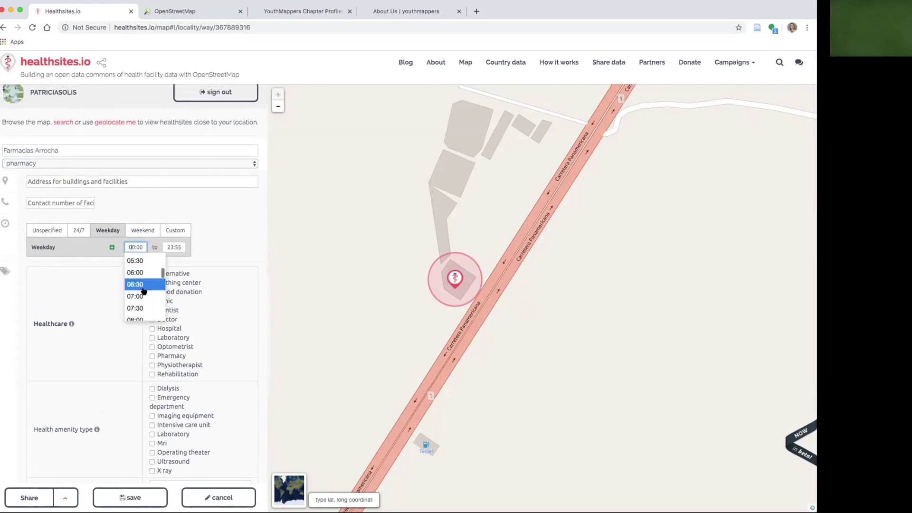
pyautogui.click(142, 299)
pyautogui.click(173, 248)
pyautogui.scroll(-10, 175, 295)
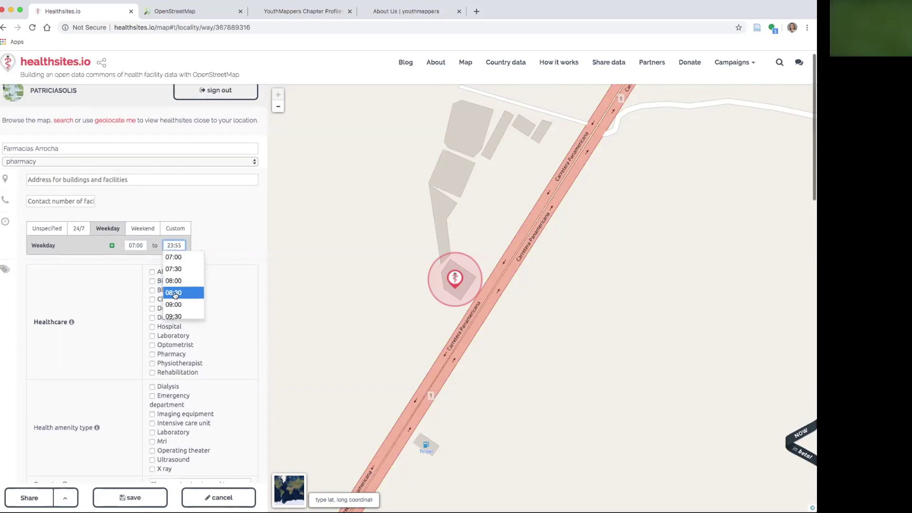
pyautogui.scroll(-1, 175, 296)
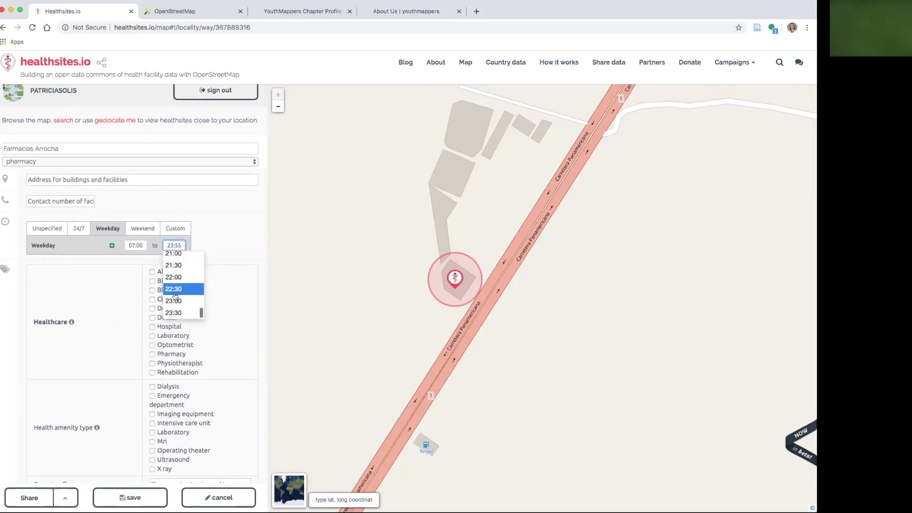
pyautogui.click(184, 299)
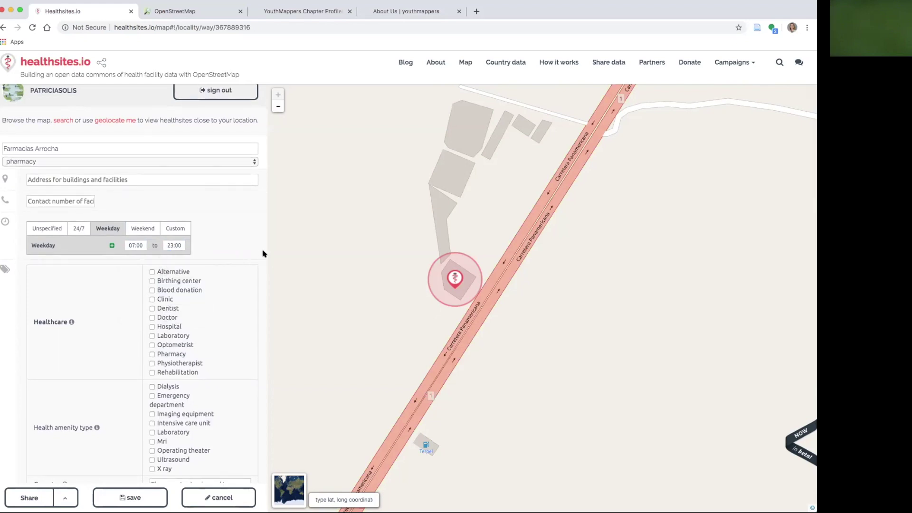
pyautogui.scroll(-3, 237, 276)
# Tick Pharmacy under healthcare and set dispensing to yes
pyautogui.click(152, 297)
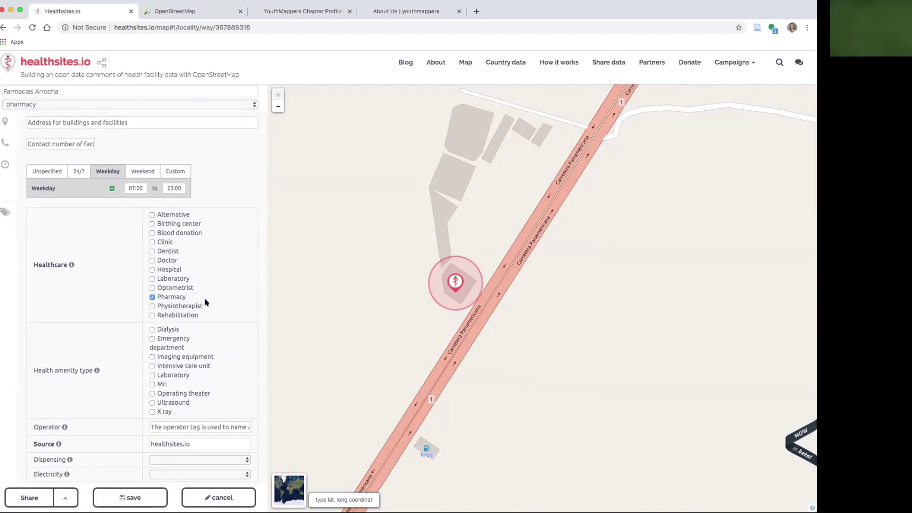
pyautogui.scroll(-8, 224, 306)
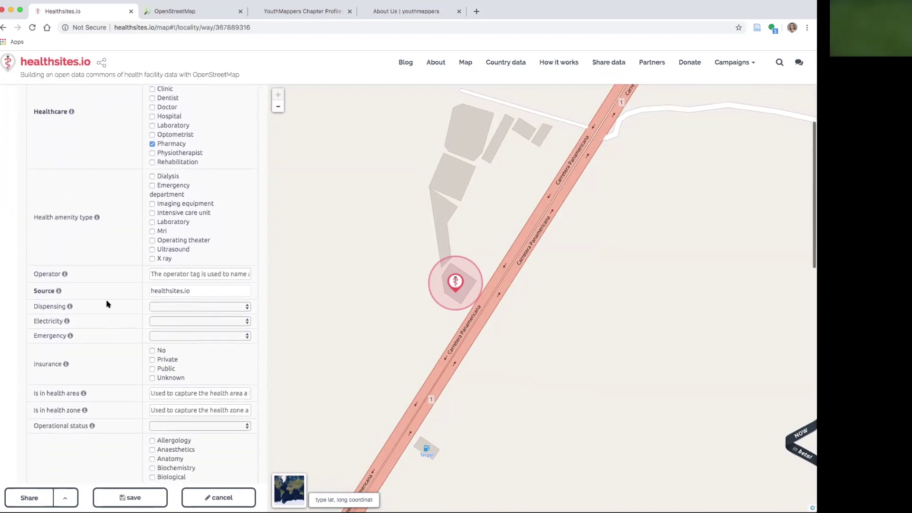
pyautogui.click(179, 306)
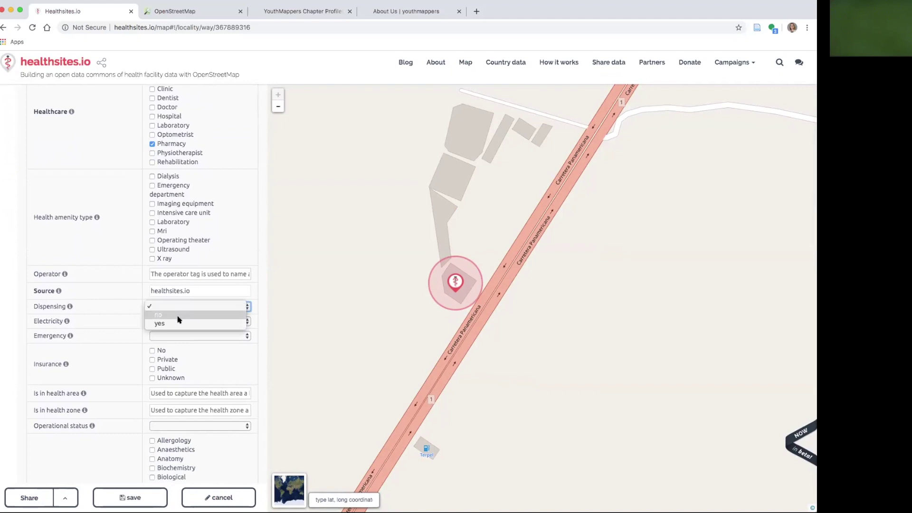
pyautogui.click(179, 322)
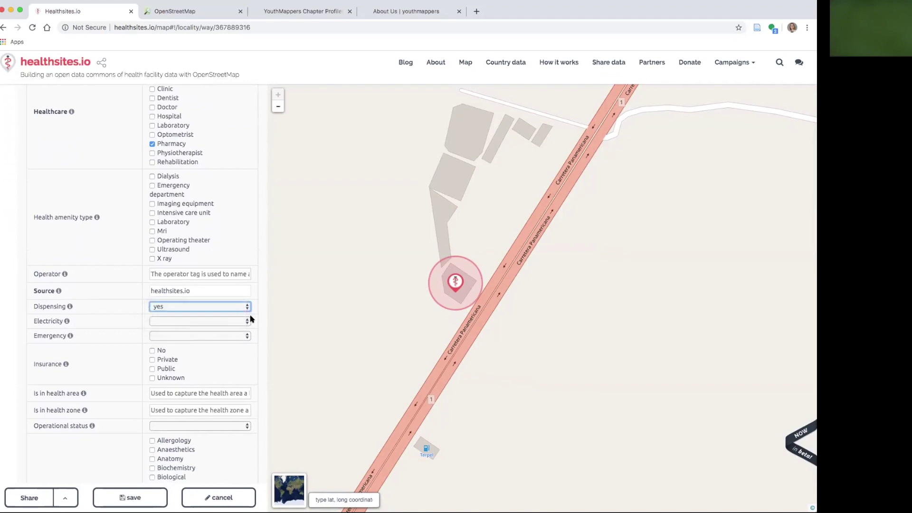
# Keep the ownership as private and save the new Farmacias Arrocha entry
pyautogui.scroll(-5, 258, 318)
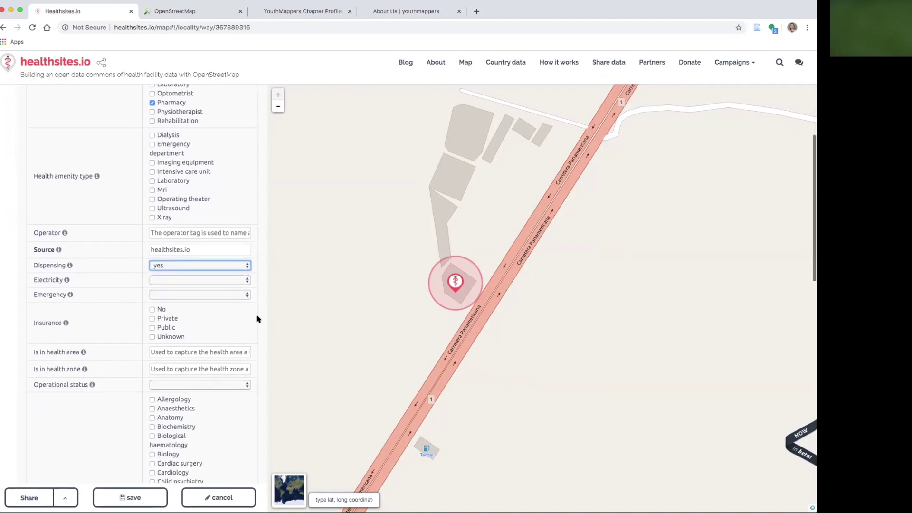
pyautogui.scroll(-4, 258, 318)
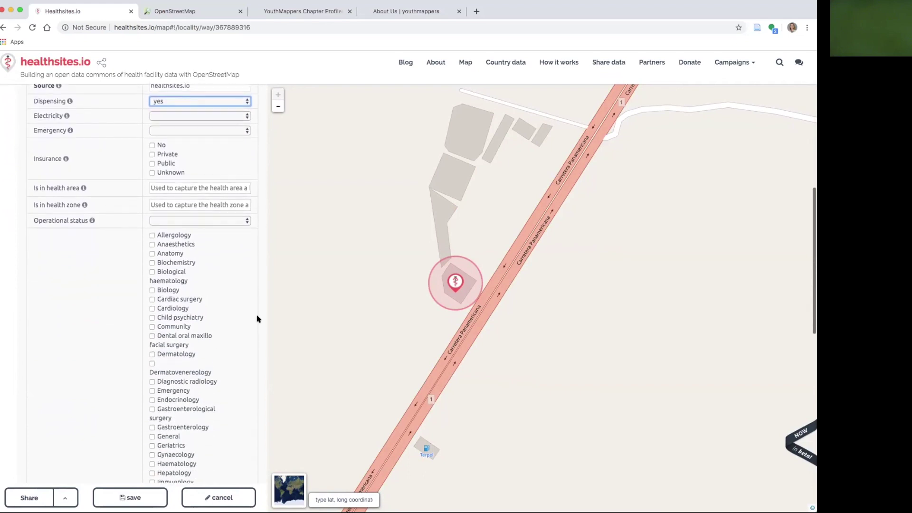
pyautogui.scroll(-5, 258, 319)
pyautogui.scroll(-15, 258, 319)
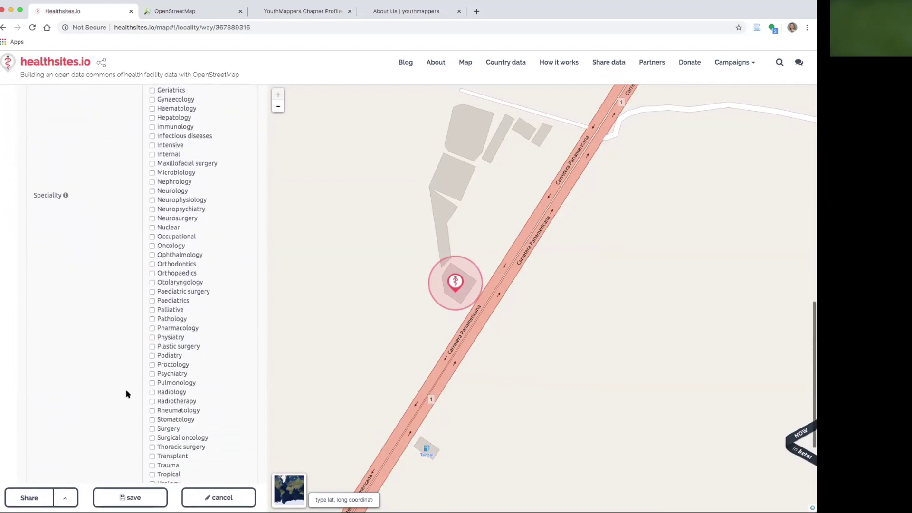
pyautogui.click(57, 449)
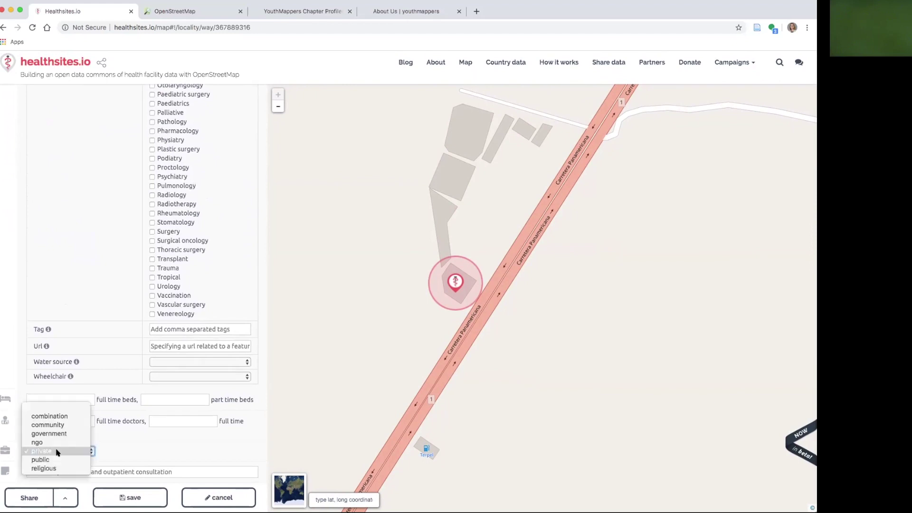
pyautogui.click(56, 451)
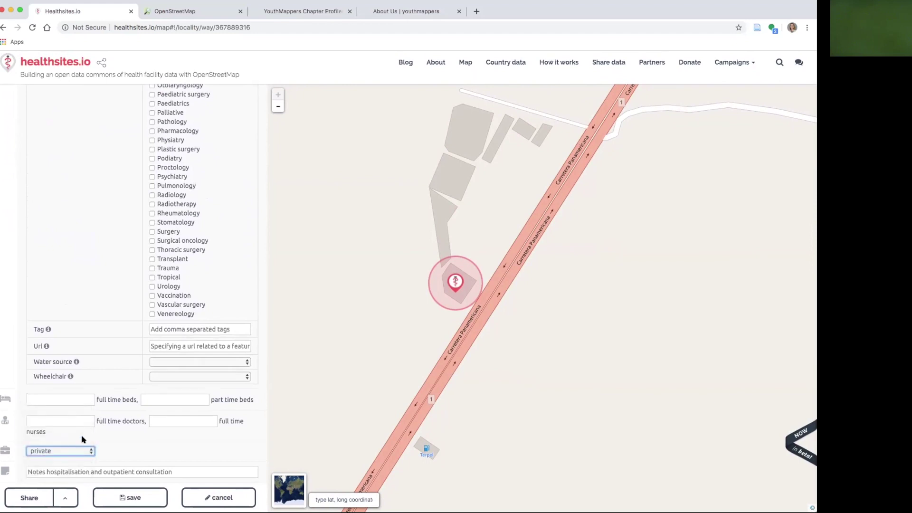
pyautogui.click(141, 499)
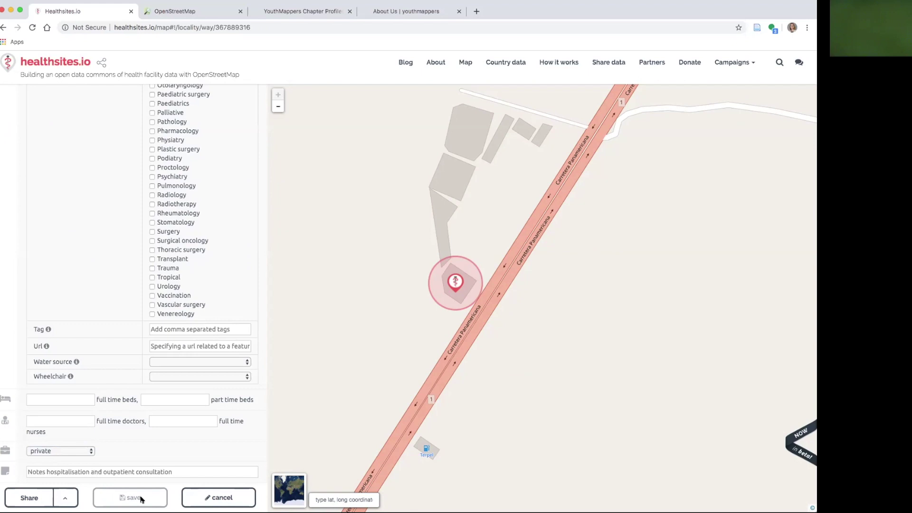
pyautogui.press('super+l')
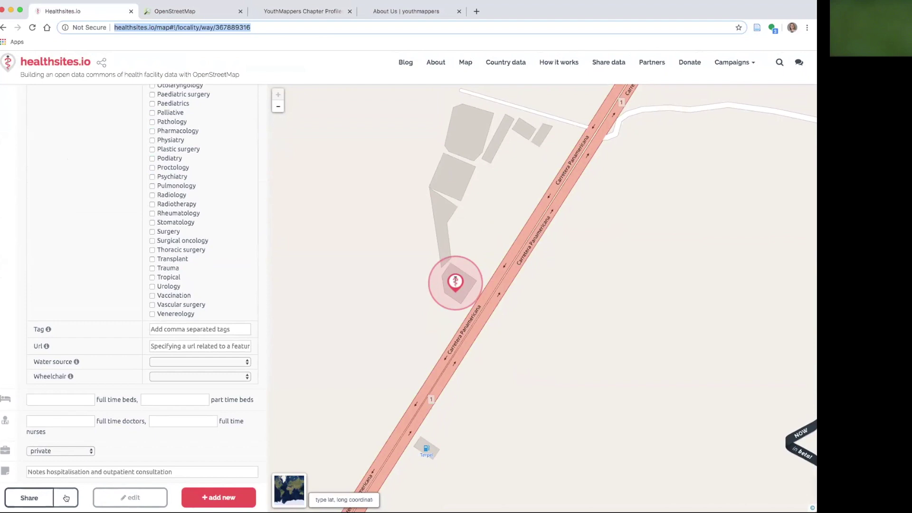
pyautogui.click(66, 498)
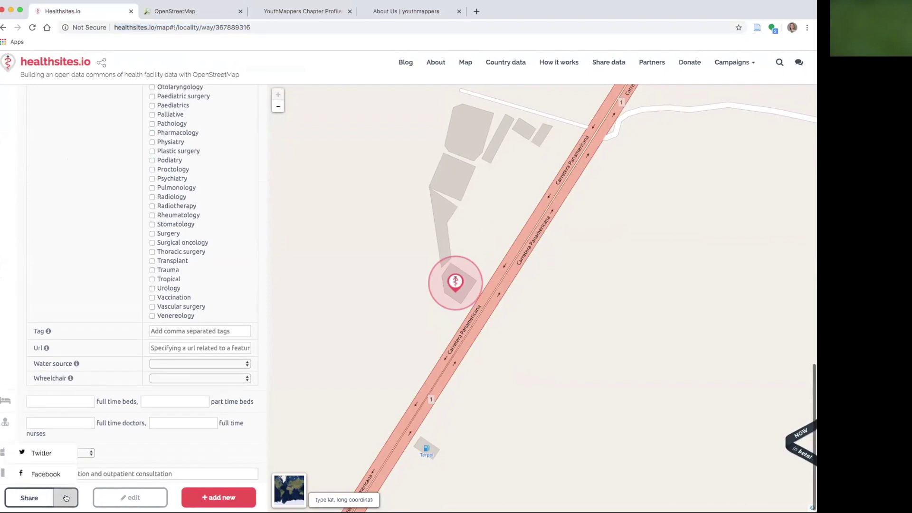
pyautogui.click(46, 454)
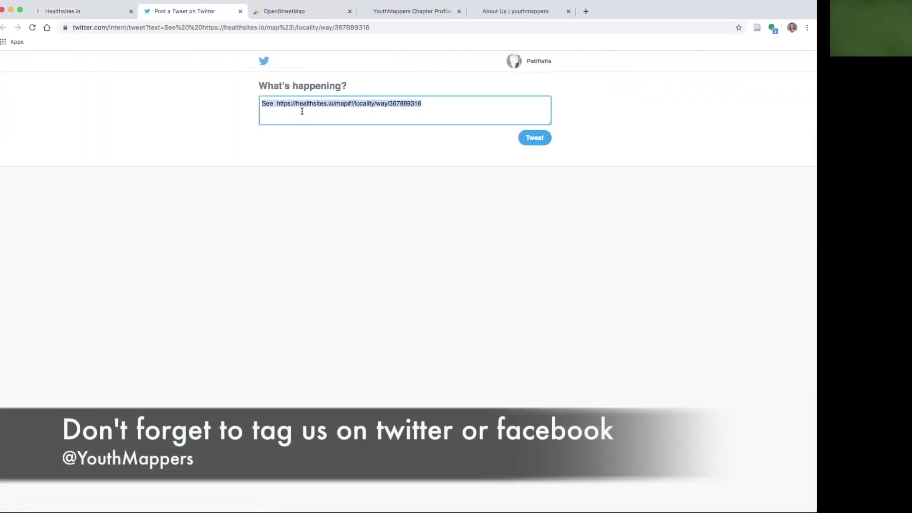
pyautogui.click(269, 102)
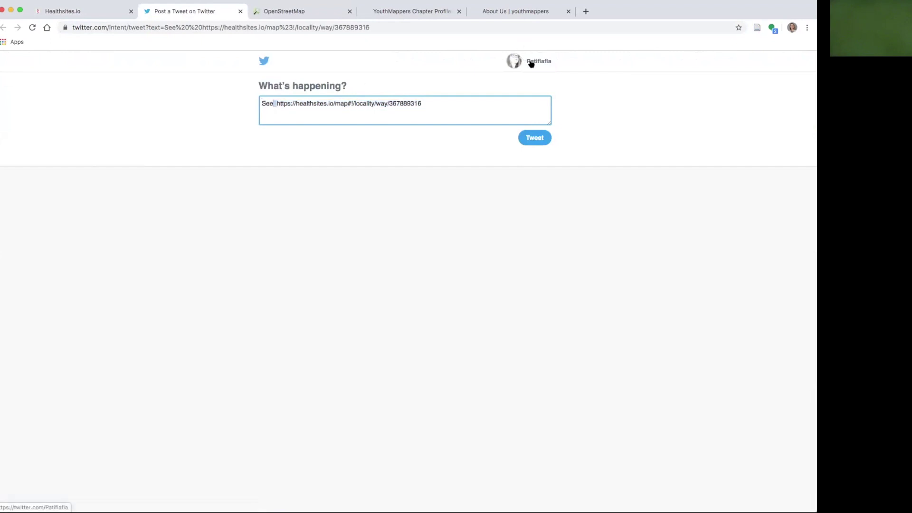
pyautogui.press('BackSpace')
pyautogui.press('BackSpace')
pyautogui.press('BackSpace')
pyautogui.press('BackSpace')
pyautogui.press('BackSpace')
pyautogui.write('I just')
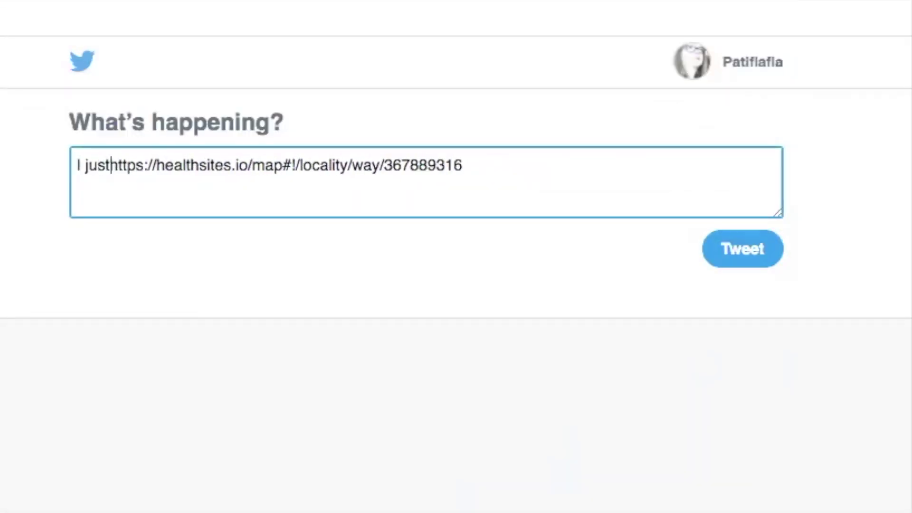
pyautogui.write(' helped ')
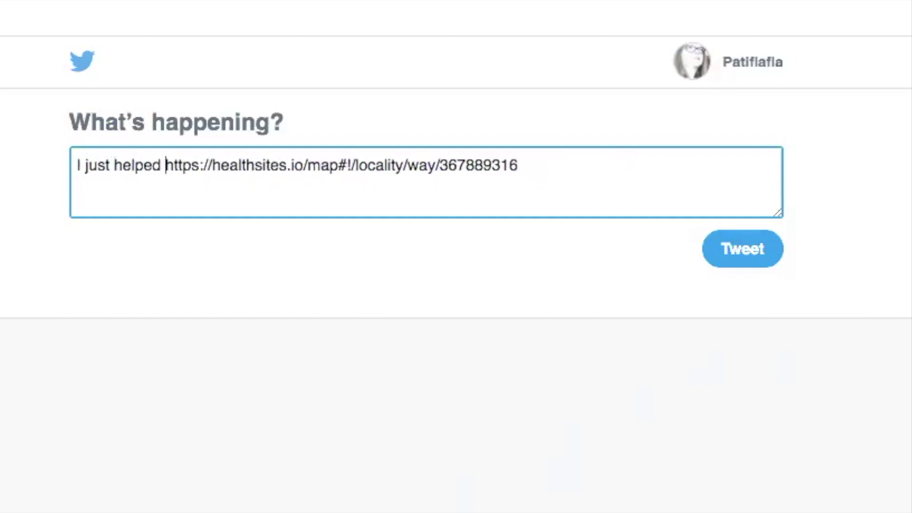
pyautogui.write('@YouthMap')
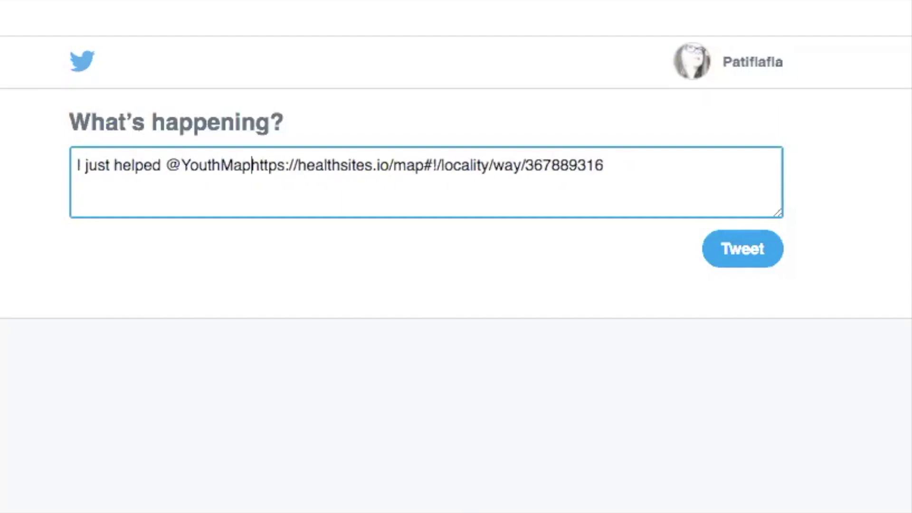
pyautogui.write('pers')
pyautogui.write(' add he')
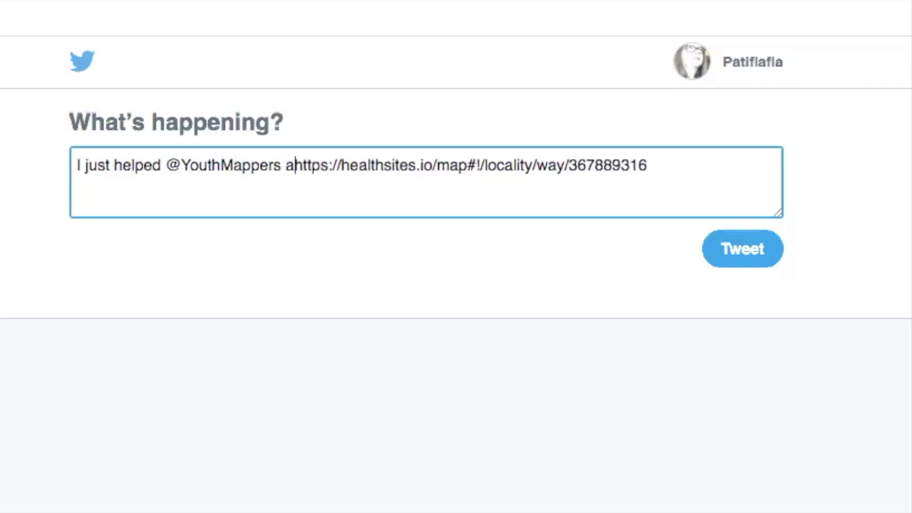
pyautogui.write('alth provider d')
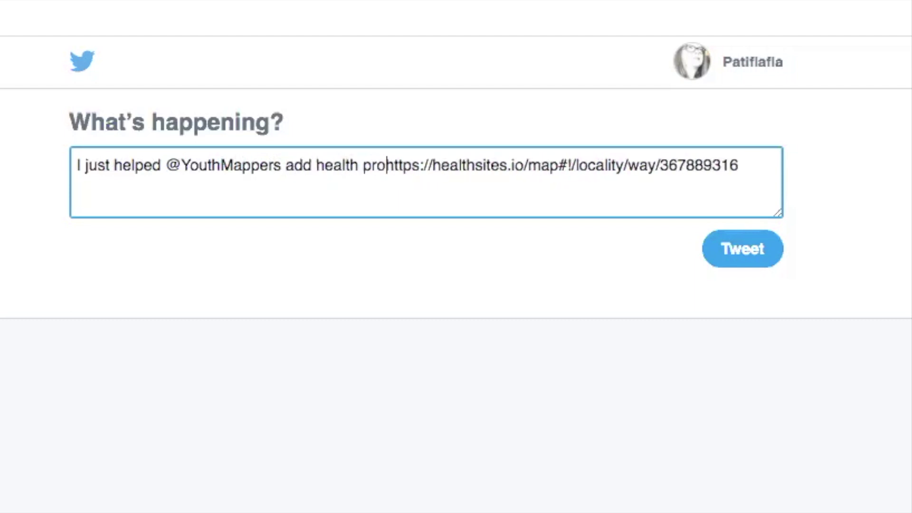
pyautogui.write('ata to ')
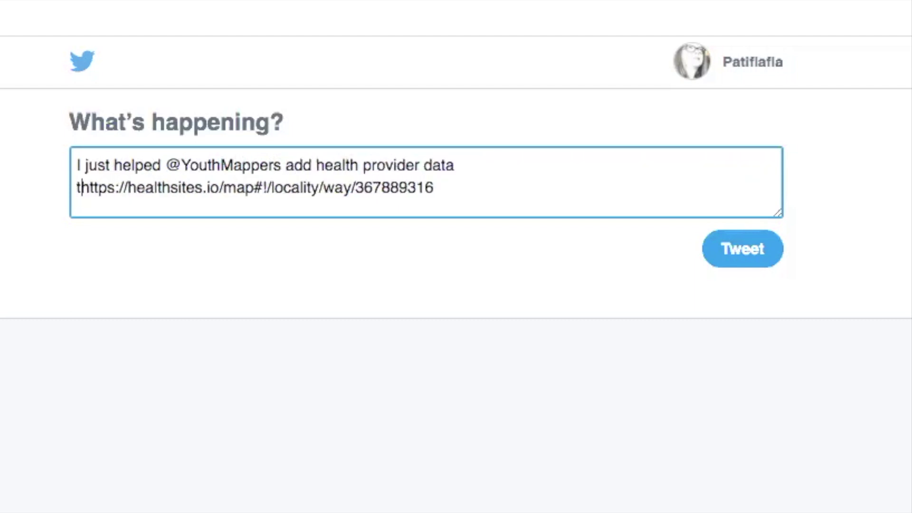
pyautogui.write('@OpenStre')
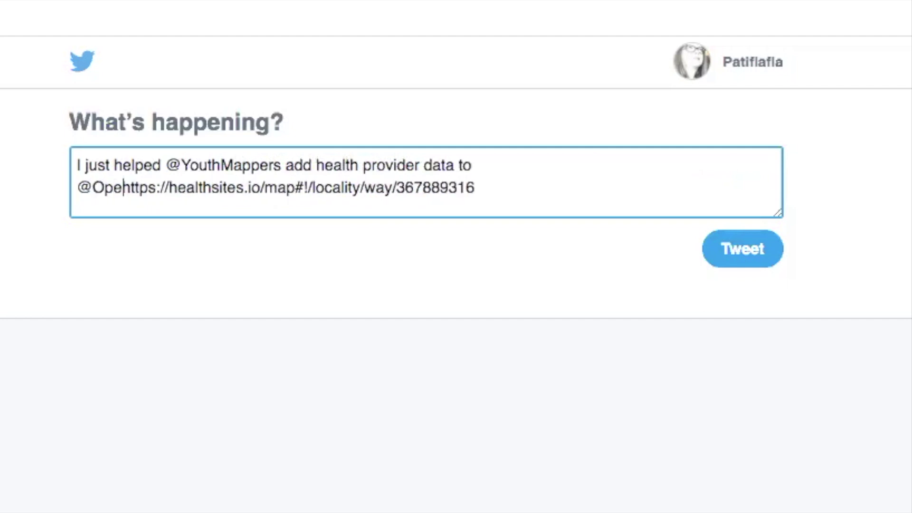
pyautogui.write('etMap ')
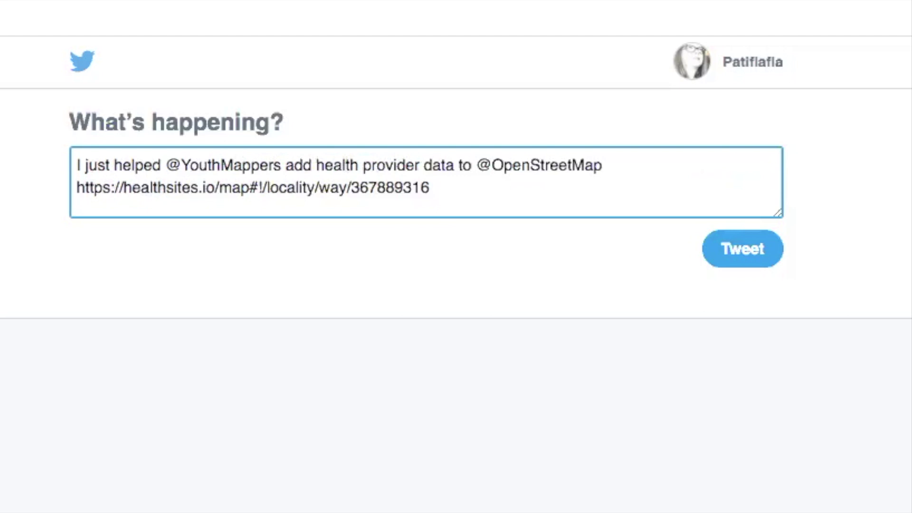
pyautogui.write('@')
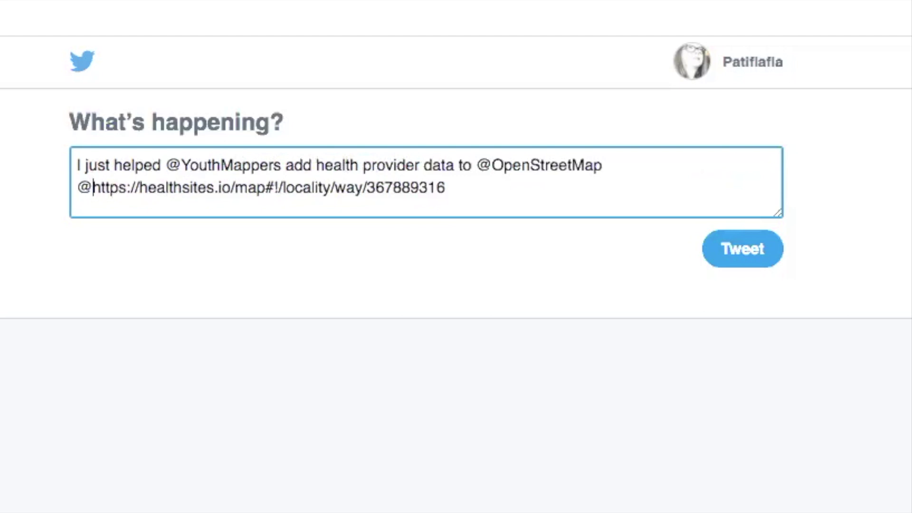
pyautogui.write('shareheal')
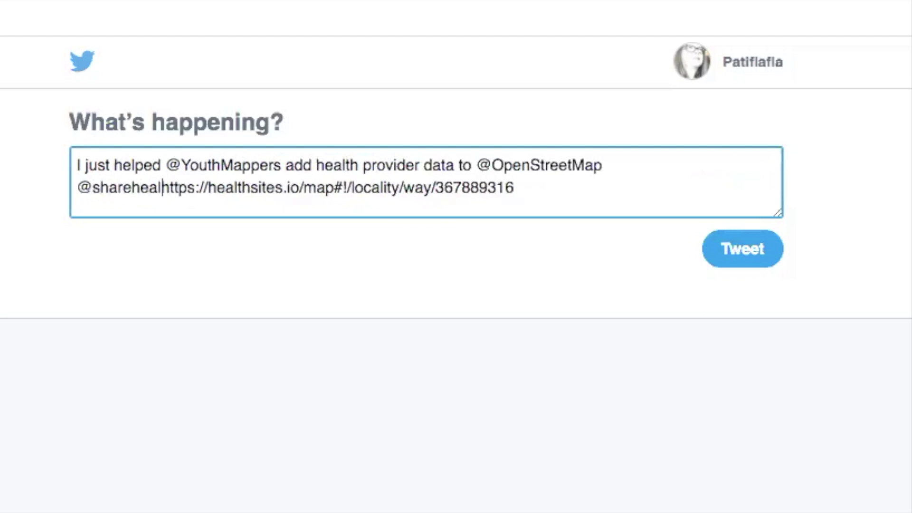
pyautogui.write('thdata')
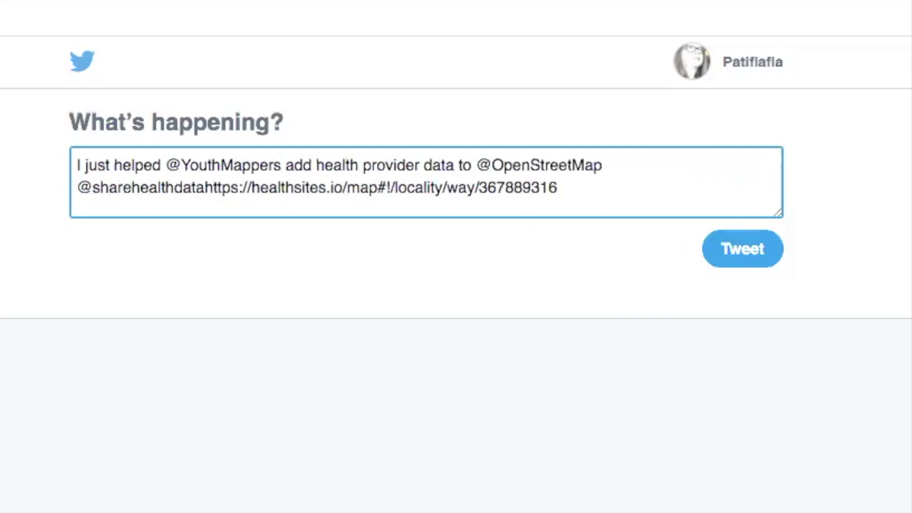
pyautogui.write(' to save')
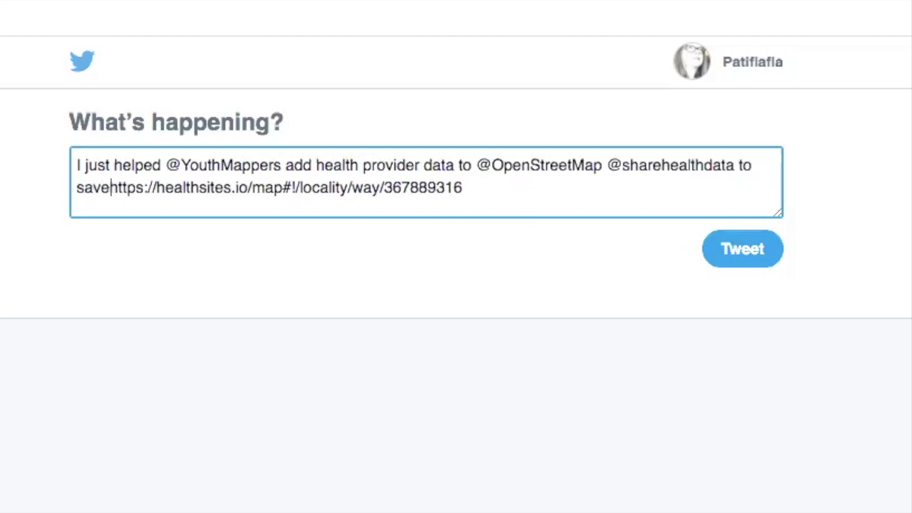
pyautogui.write(' lives')
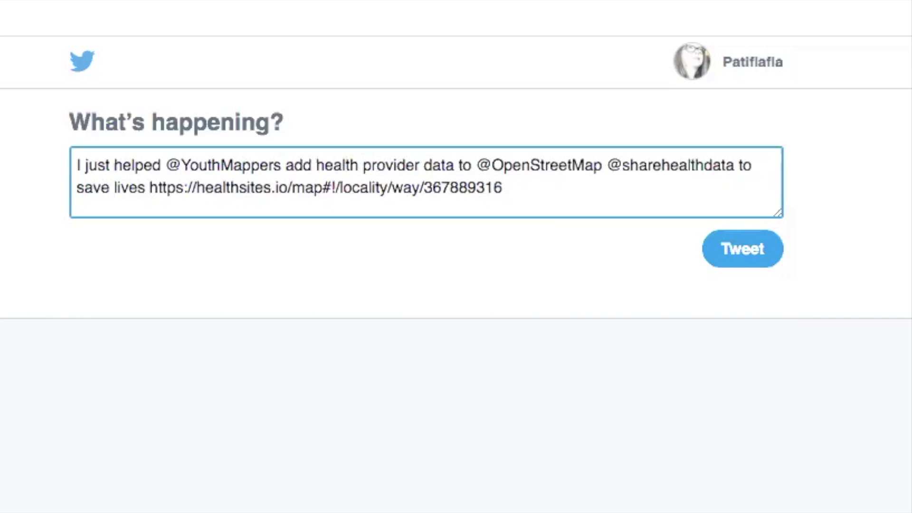
pyautogui.write('bit.')
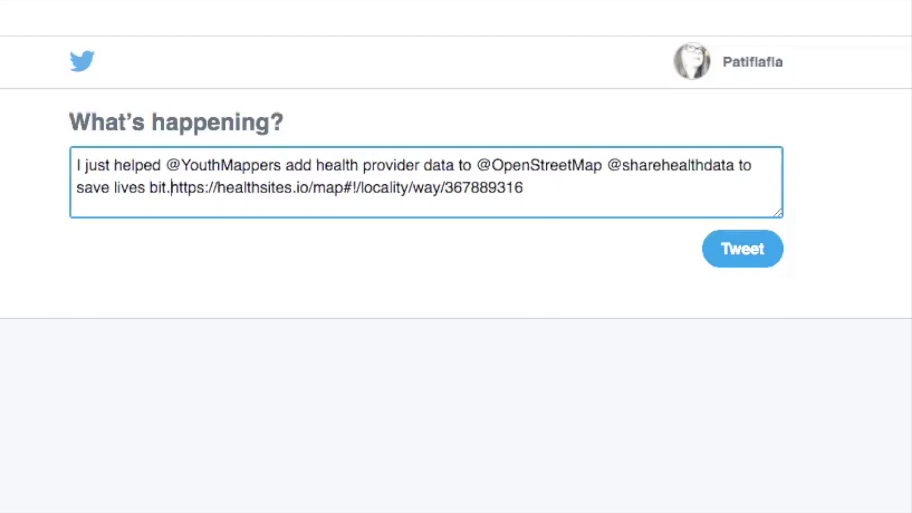
pyautogui.write('ly/')
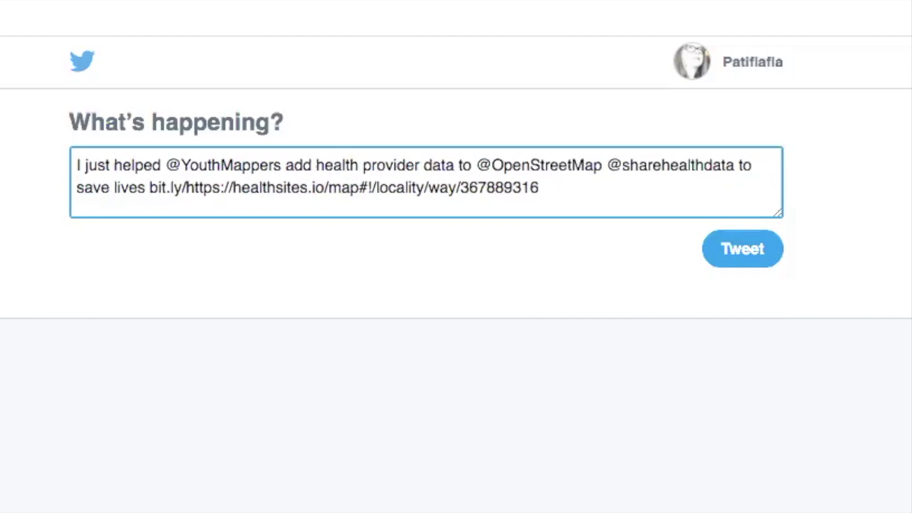
pyautogui.write('map')
pyautogui.write('4covid')
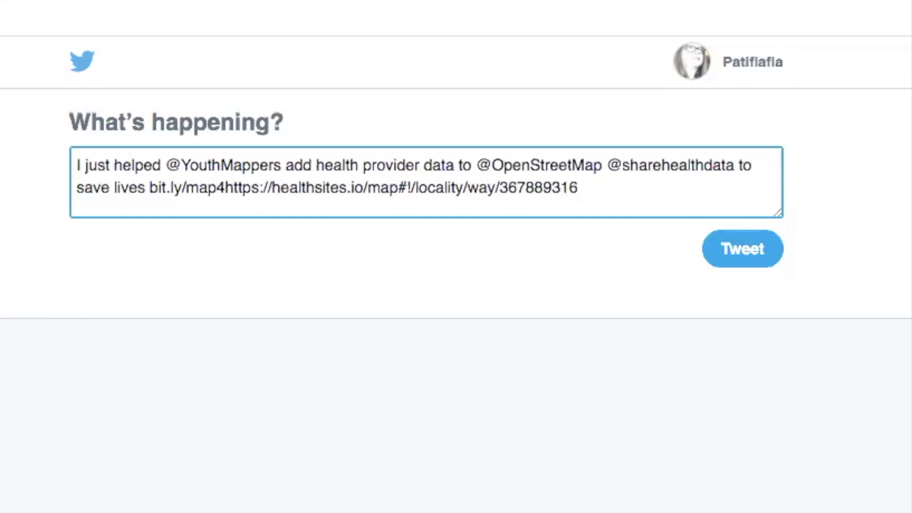
pyautogui.write('19')
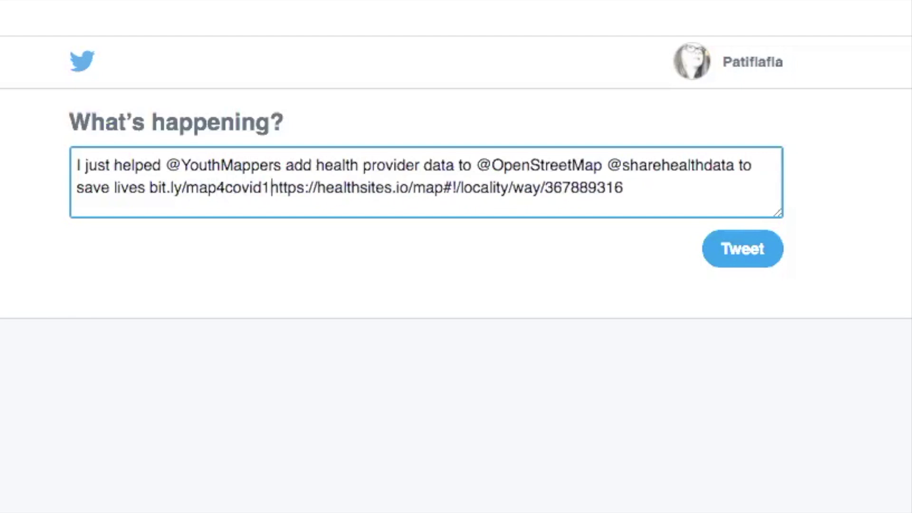